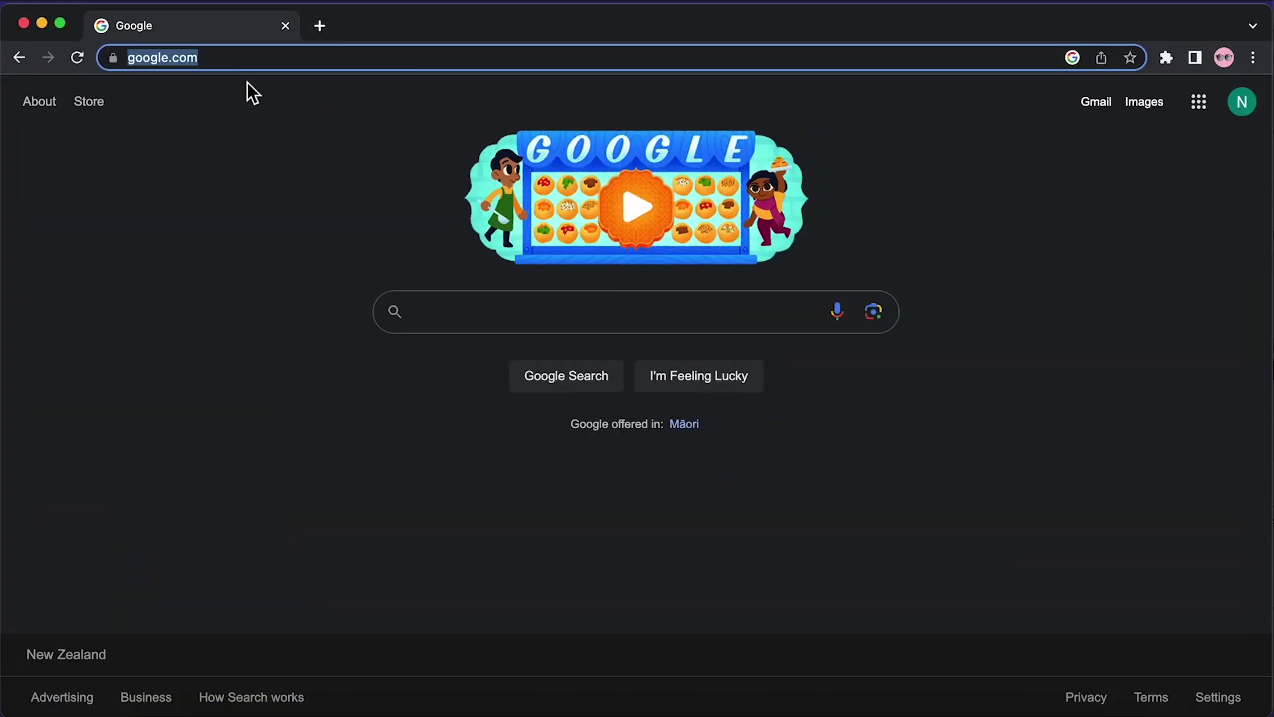
# - Go to firefly.adobe.com and scroll the Text effects gallery to the colorful shaggy fur sample
pyautogui.write('firefly.adob')
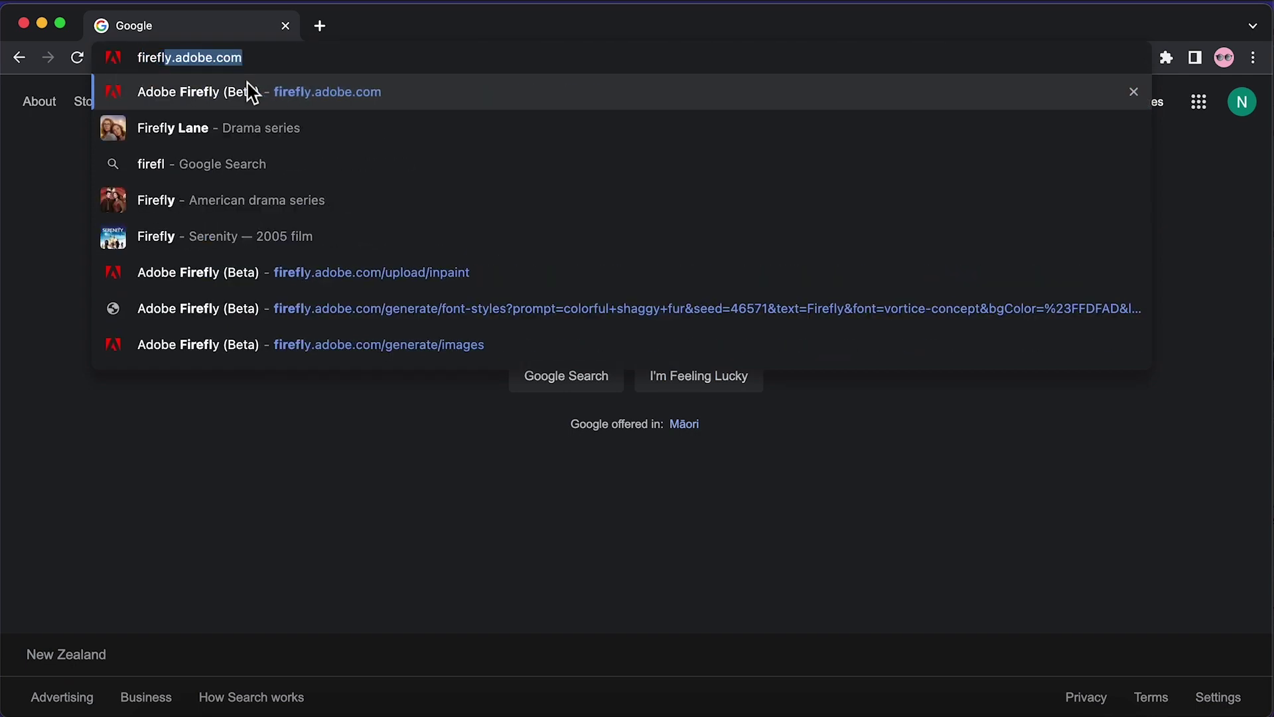
pyautogui.click(251, 91)
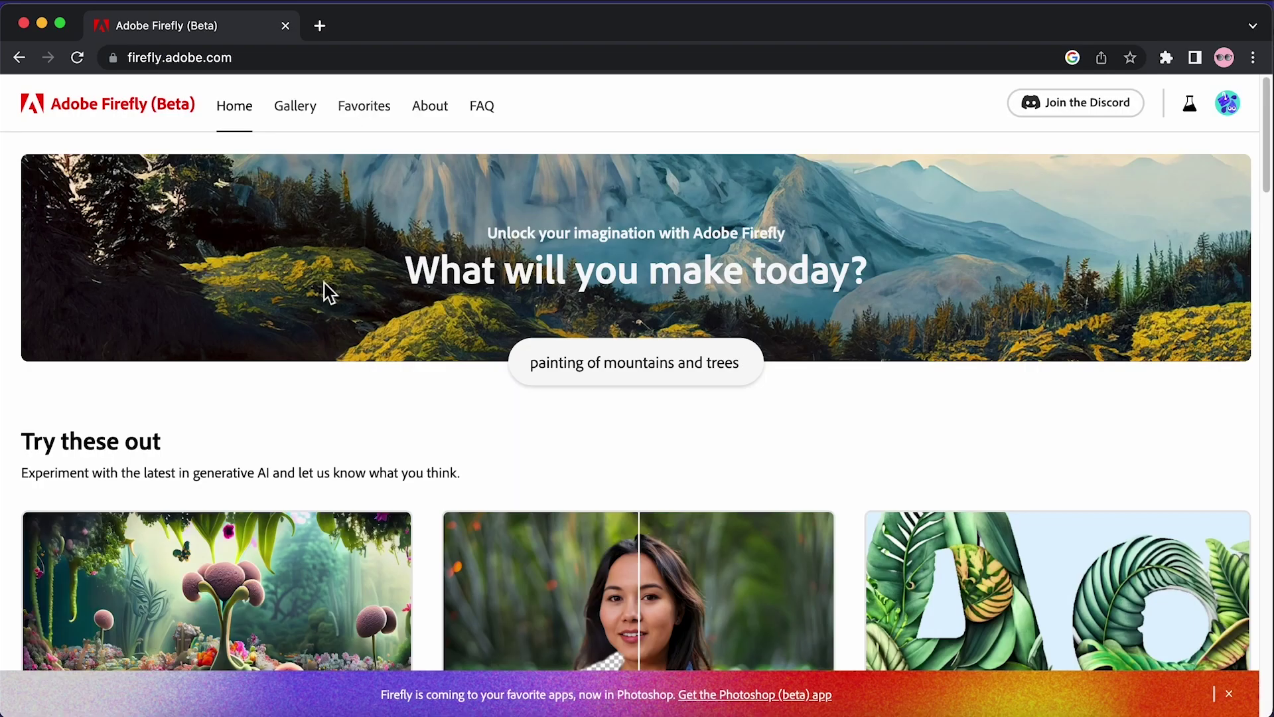
pyautogui.scroll(-5, 330, 292)
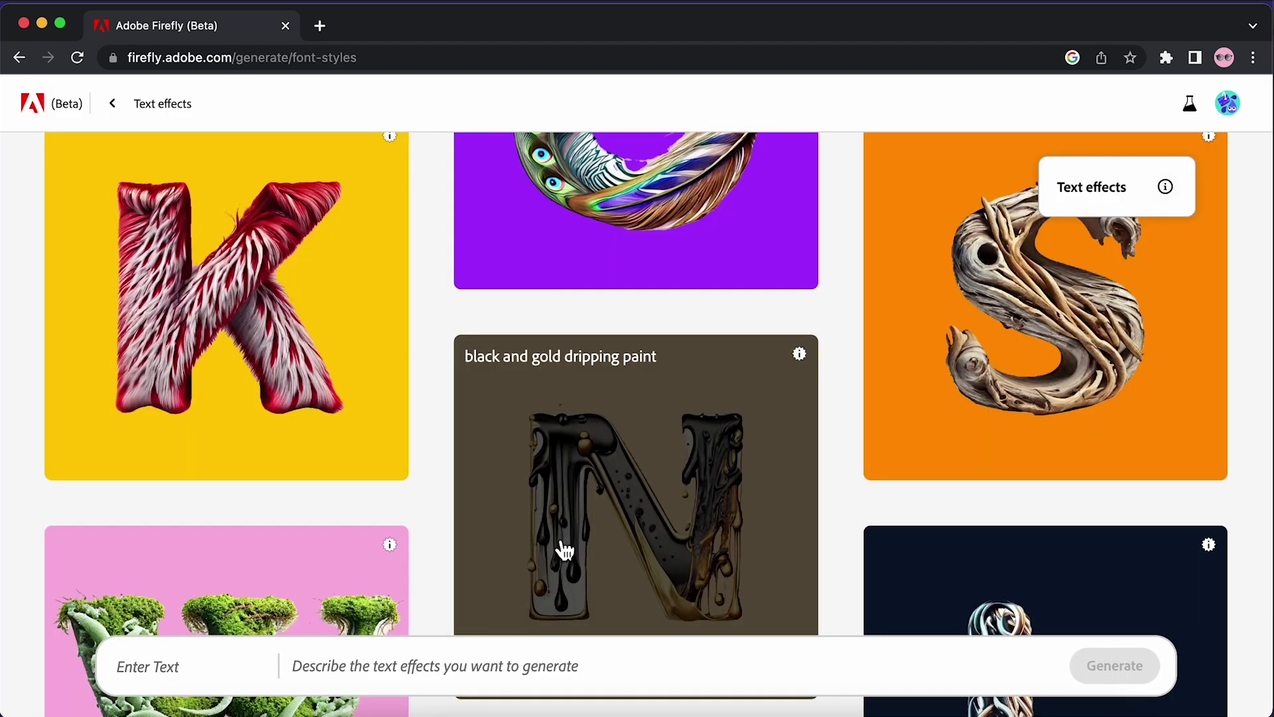
pyautogui.scroll(-15, 569, 536)
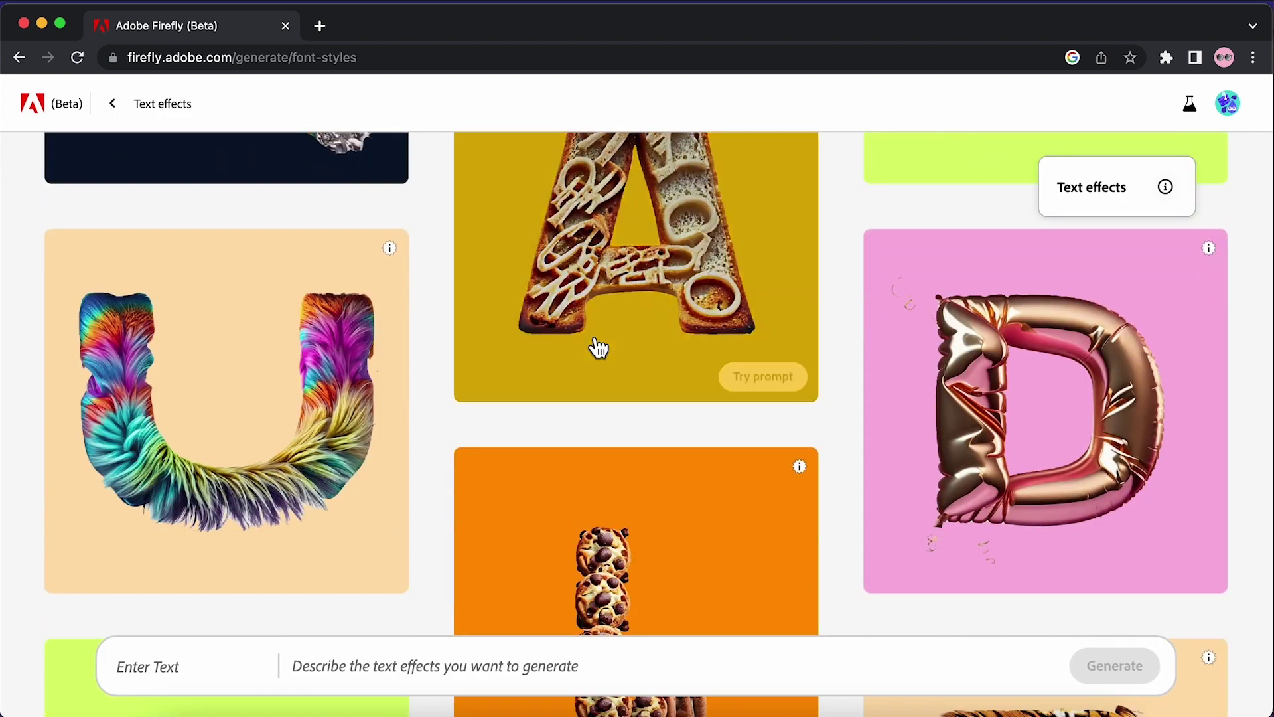
pyautogui.moveTo(390, 421)
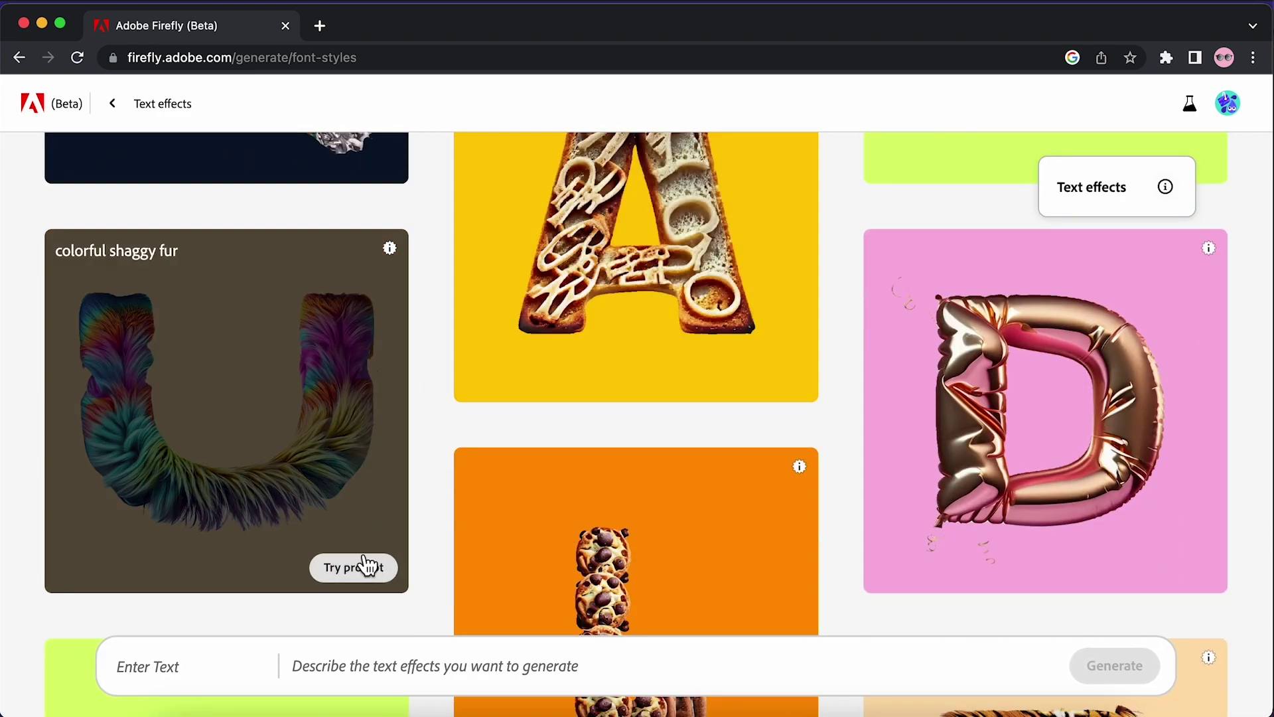
# - Use the colorful shaggy fur prompt and replace the sample word with FUZZY
pyautogui.click(353, 576)
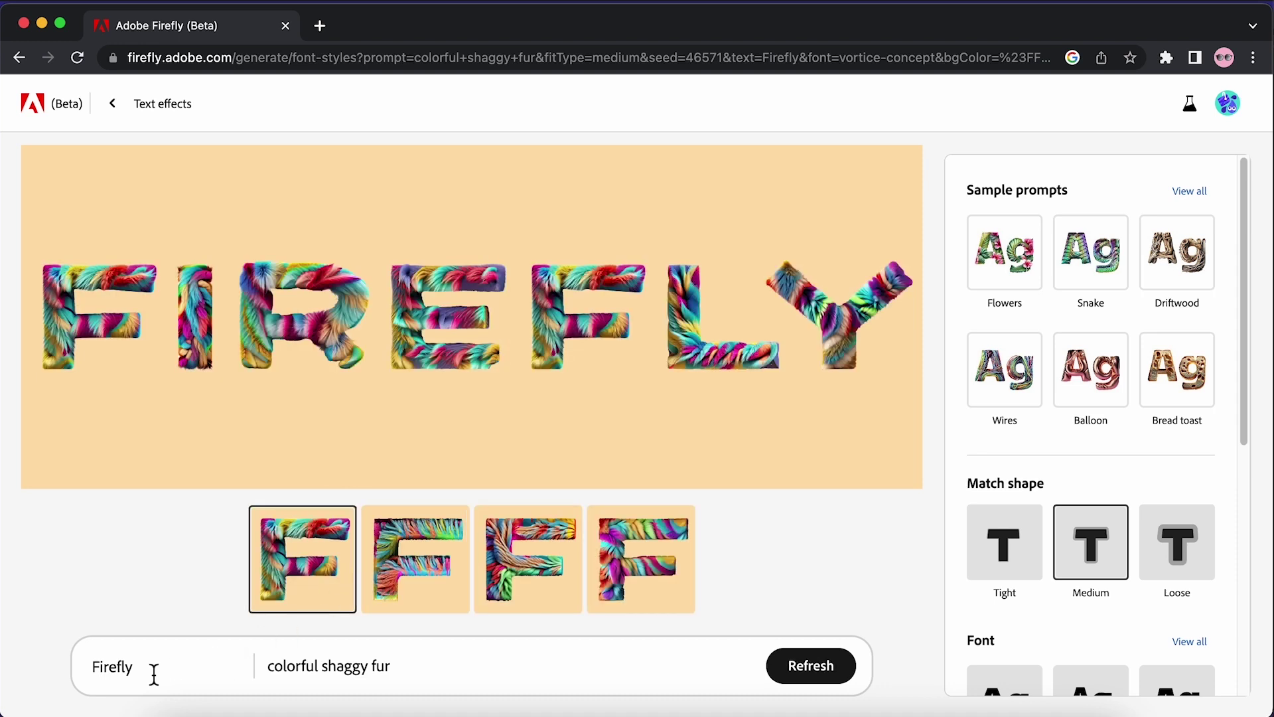
pyautogui.doubleClick(120, 677)
pyautogui.write('F')
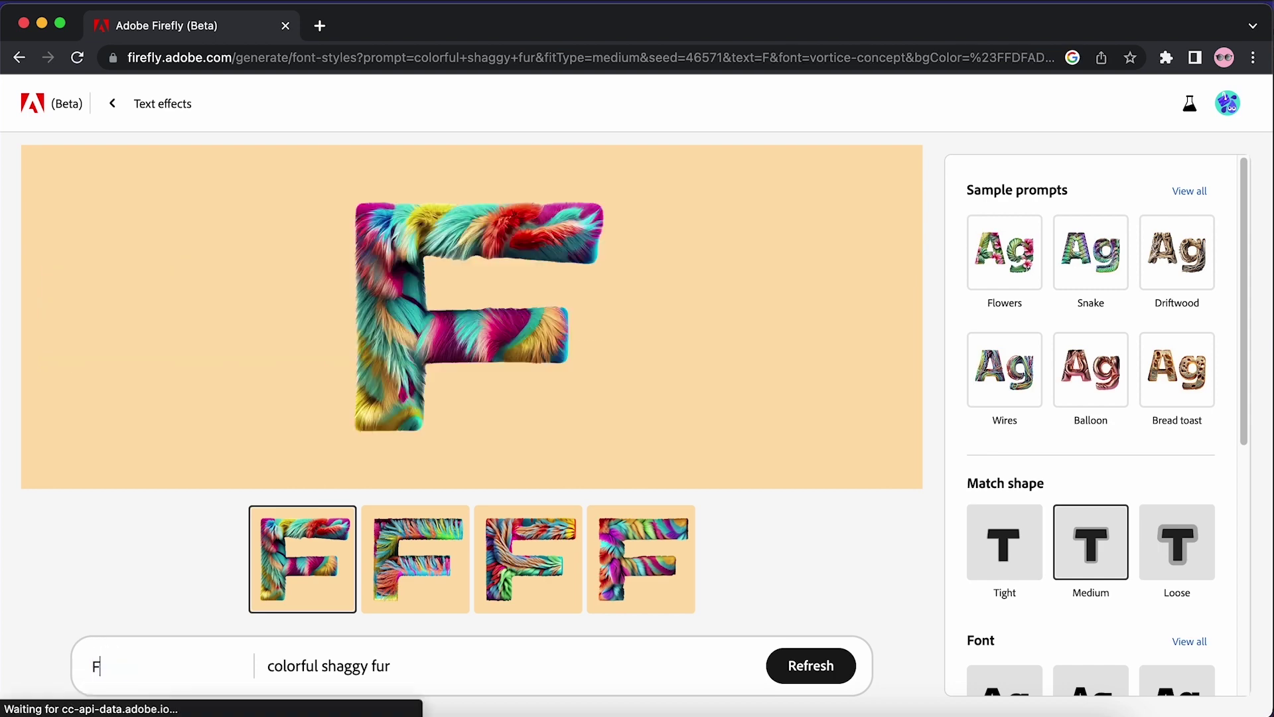
pyautogui.write('UZZY')
pyautogui.scroll(-3, 1039, 528)
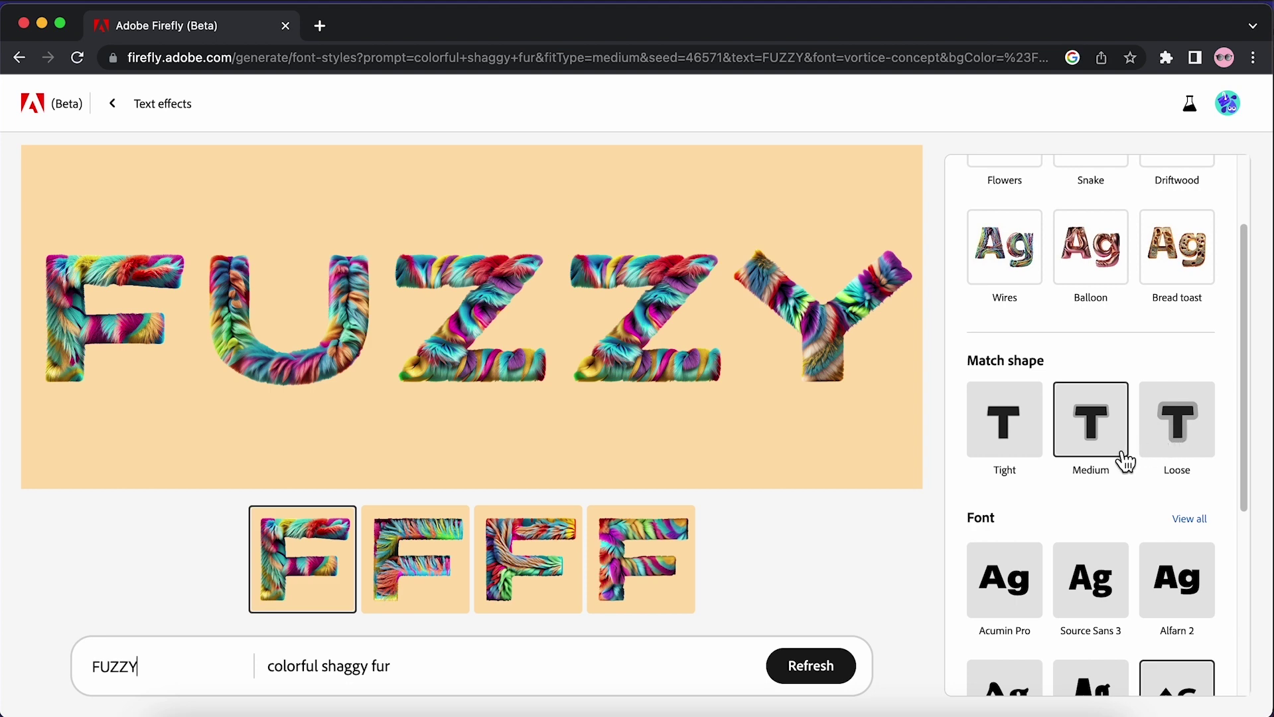
pyautogui.moveTo(851, 403)
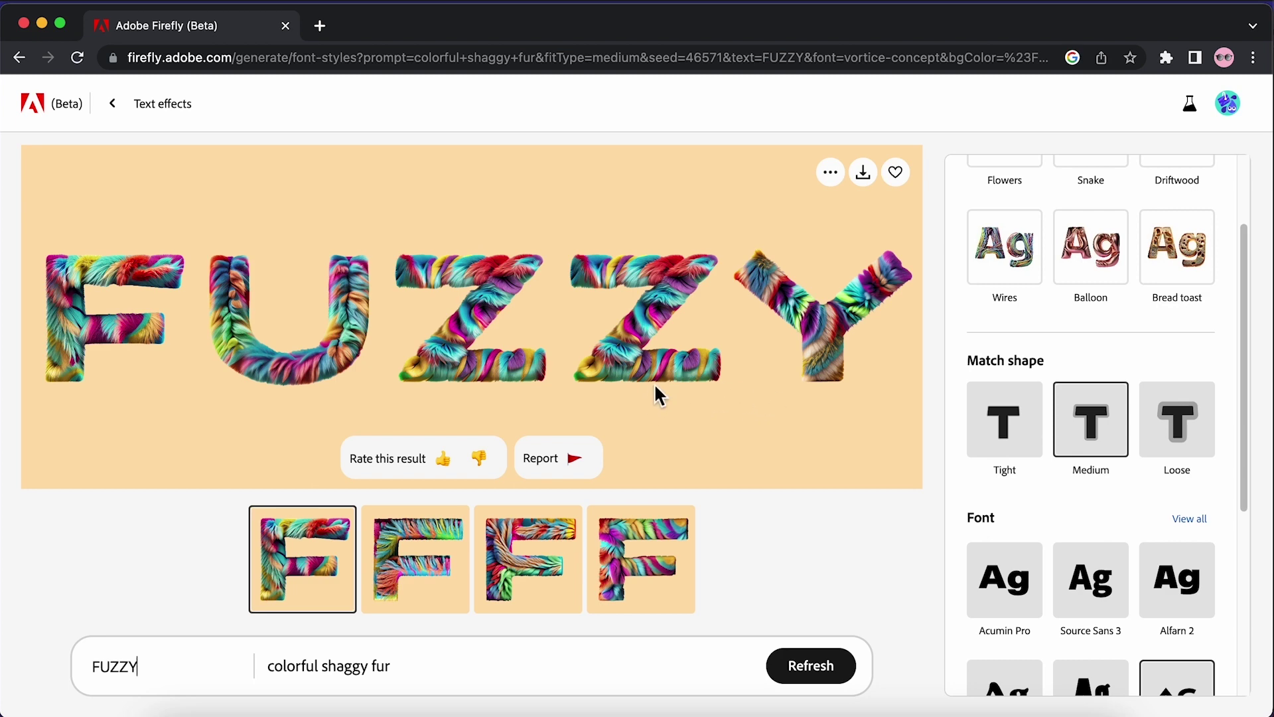
pyautogui.scroll(-4, 1118, 387)
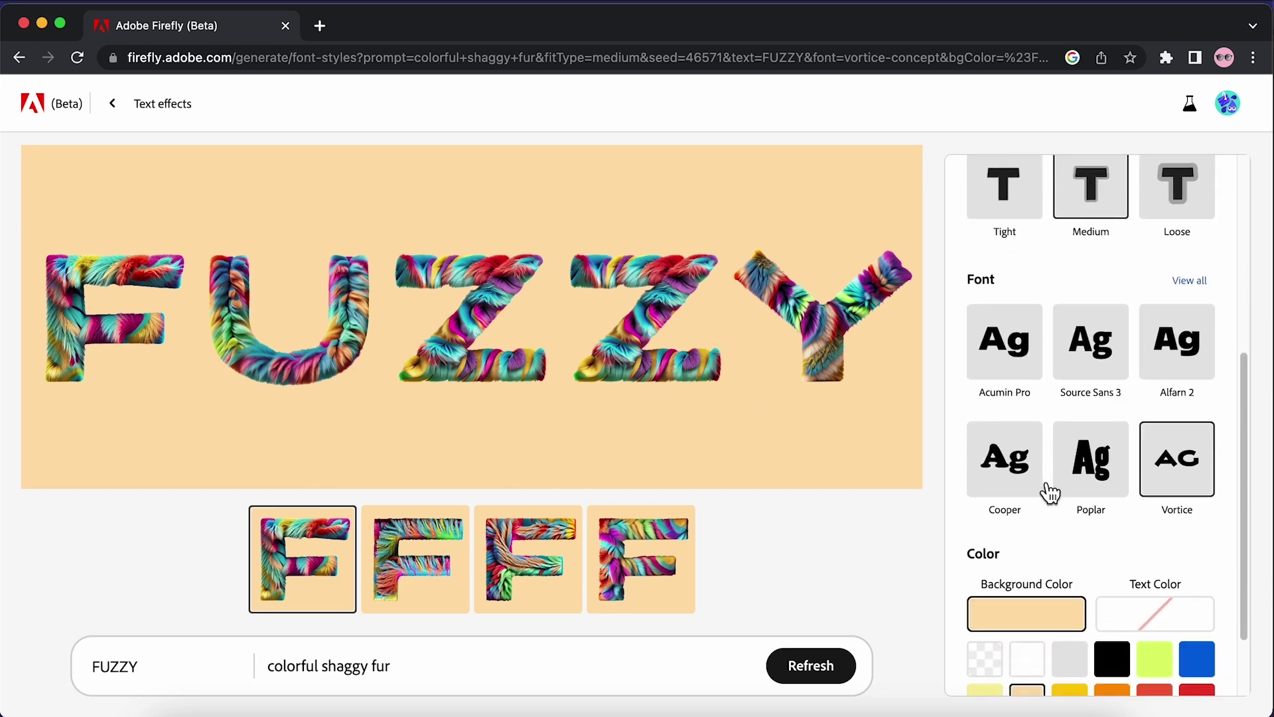
# - Switch the FUZZY lettering to the Poplar font on a transparent background
pyautogui.click(1099, 468)
pyautogui.scroll(-2, 1061, 497)
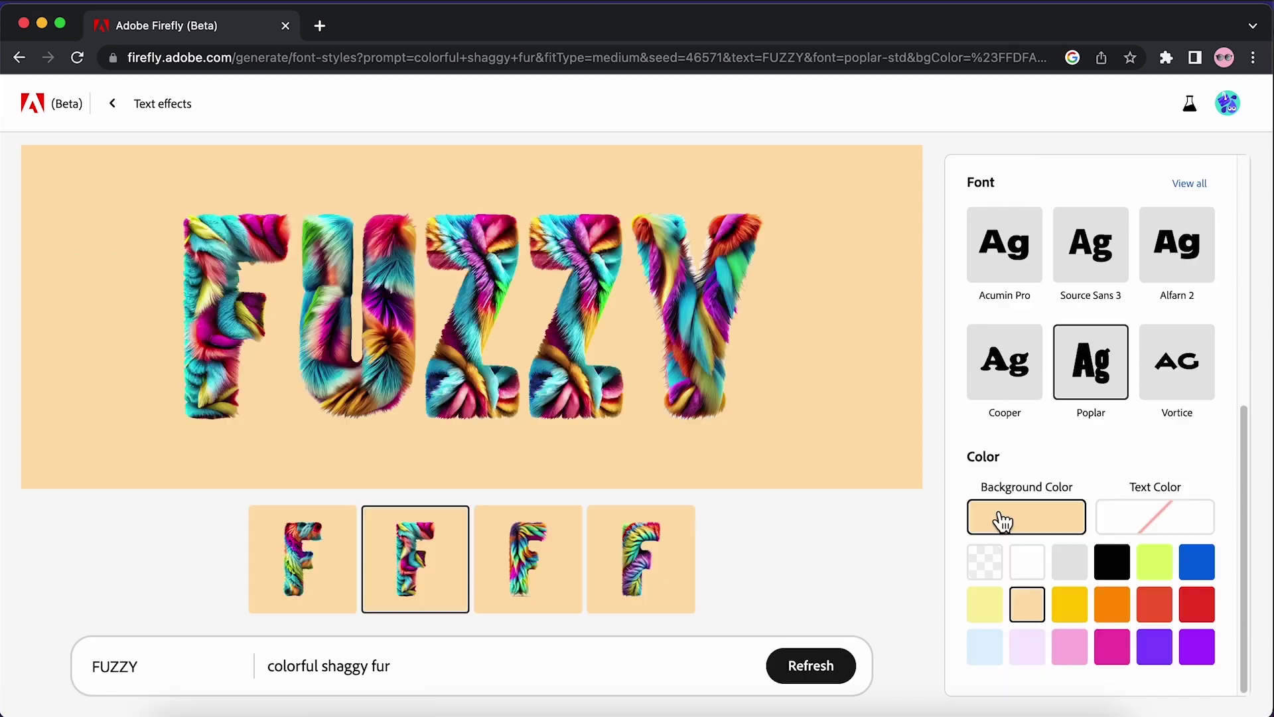
pyautogui.click(1001, 572)
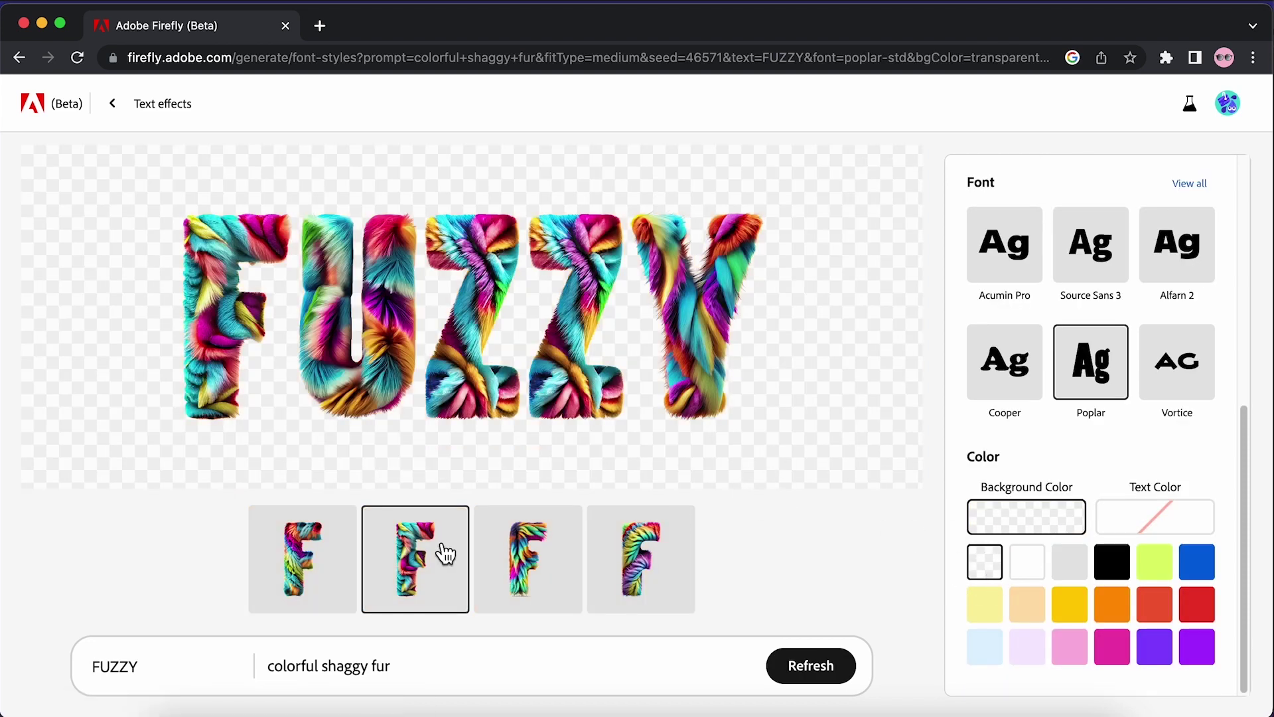
# - Compare the FUZZY variations and download the third one
pyautogui.click(354, 589)
pyautogui.click(526, 581)
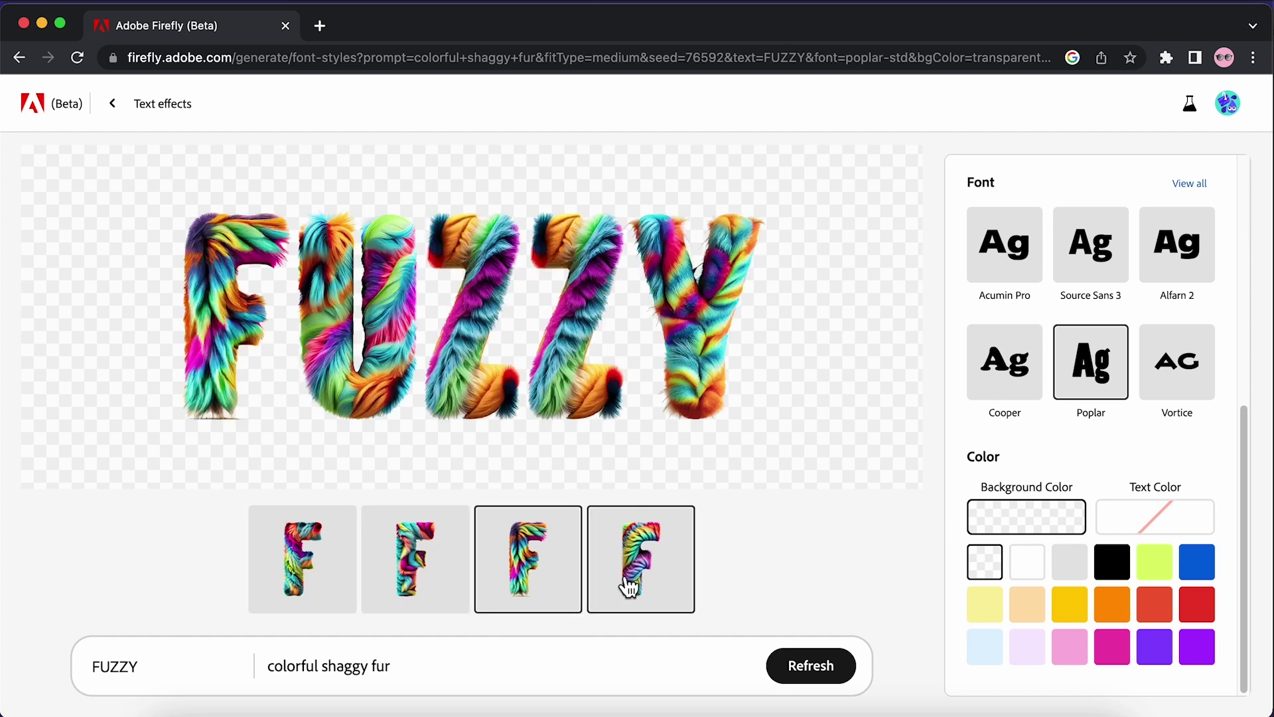
pyautogui.click(637, 591)
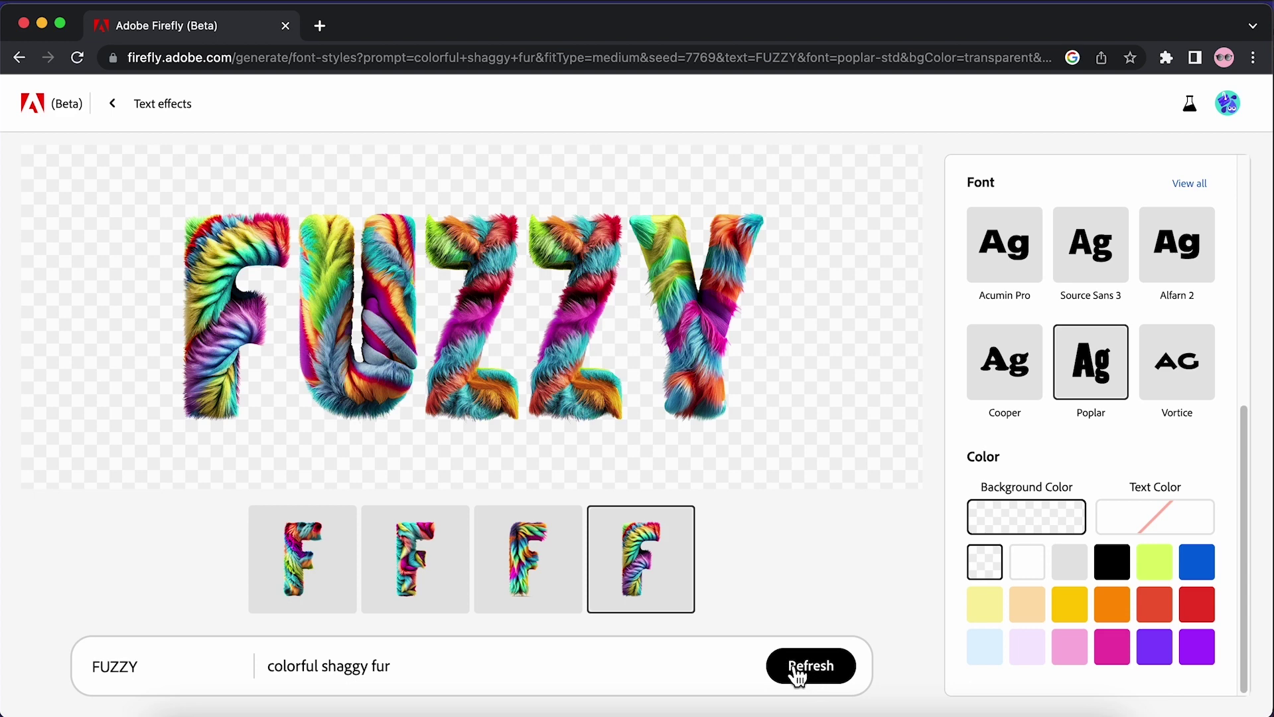
pyautogui.click(528, 593)
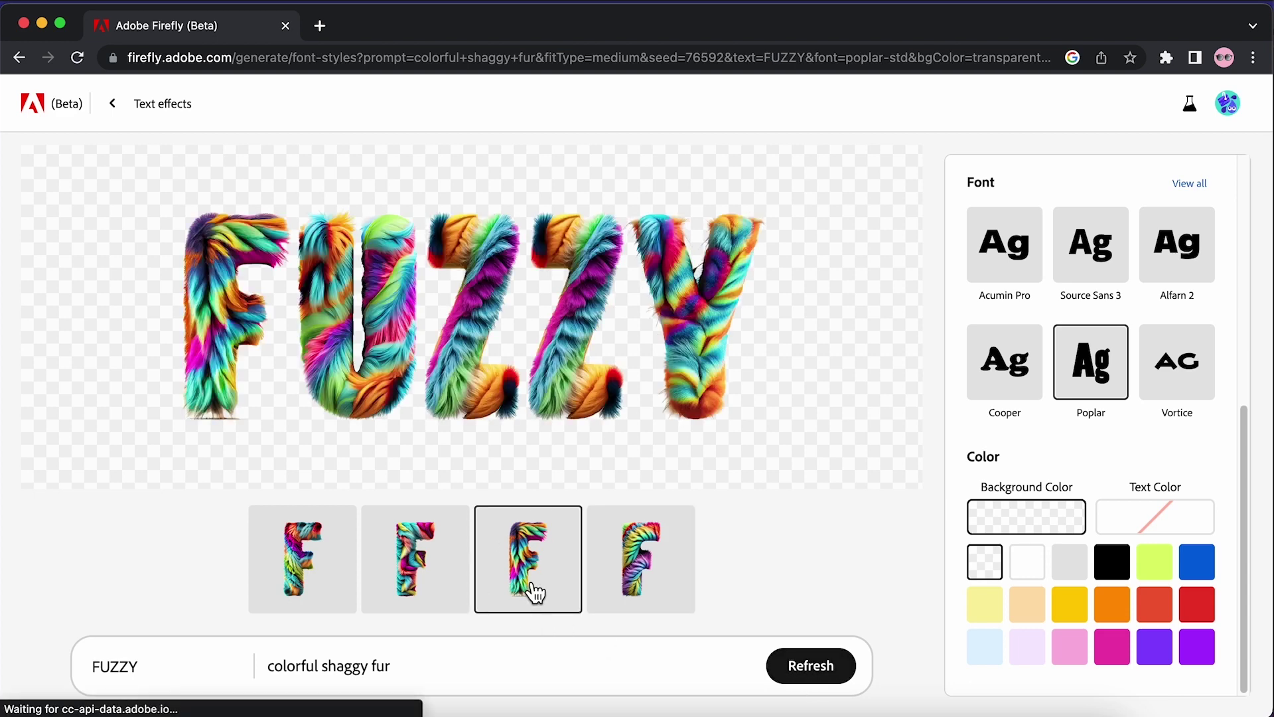
pyautogui.moveTo(670, 412)
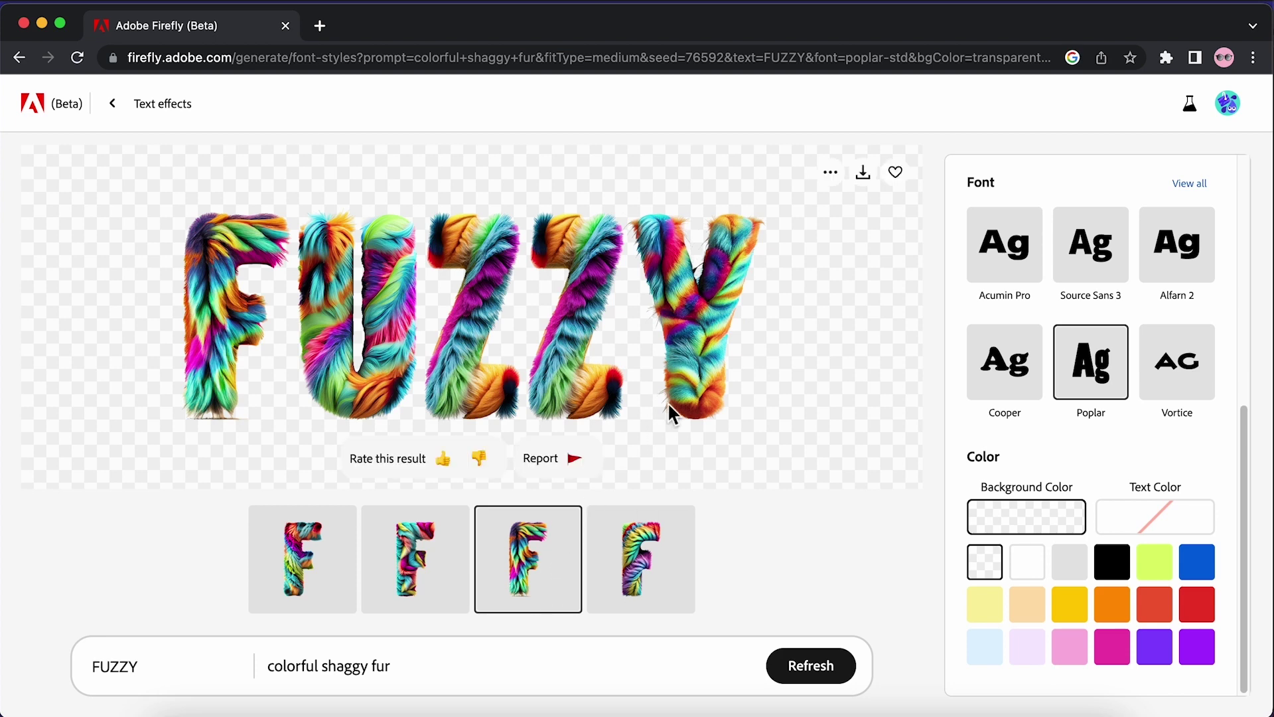
pyautogui.click(863, 173)
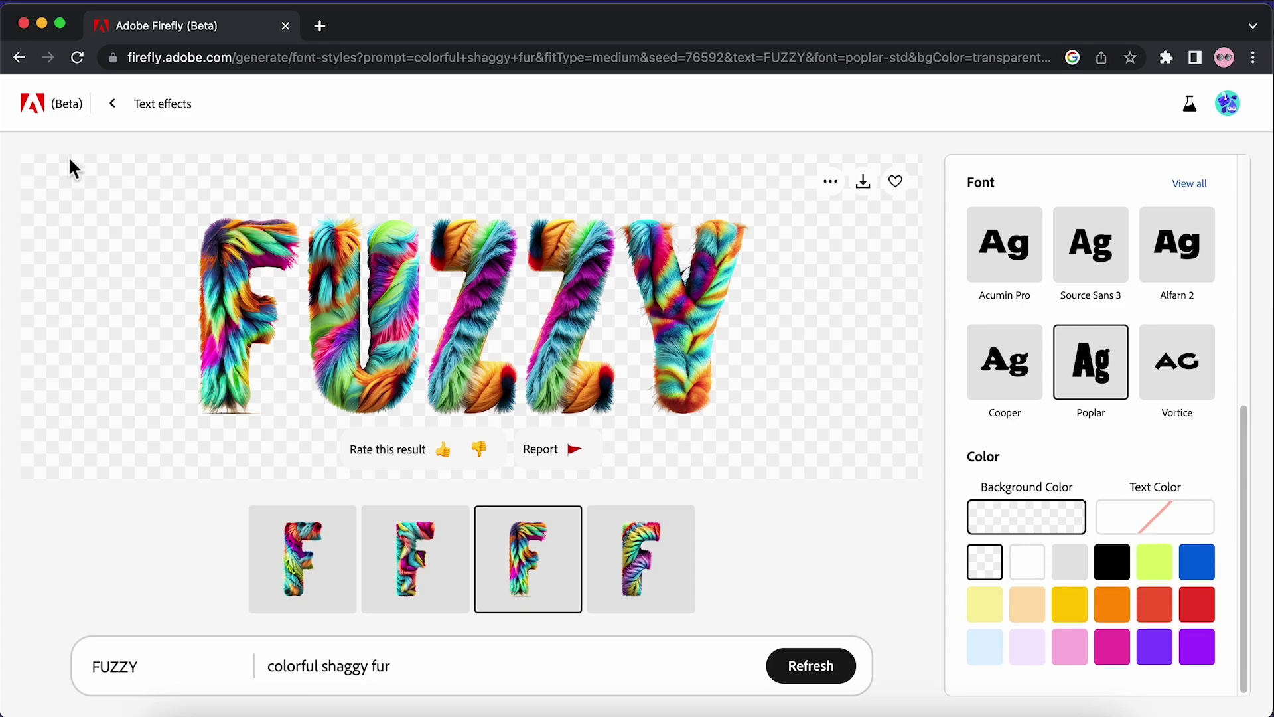
# - Return to the Firefly home page and open the Text to image generator
pyautogui.click(116, 109)
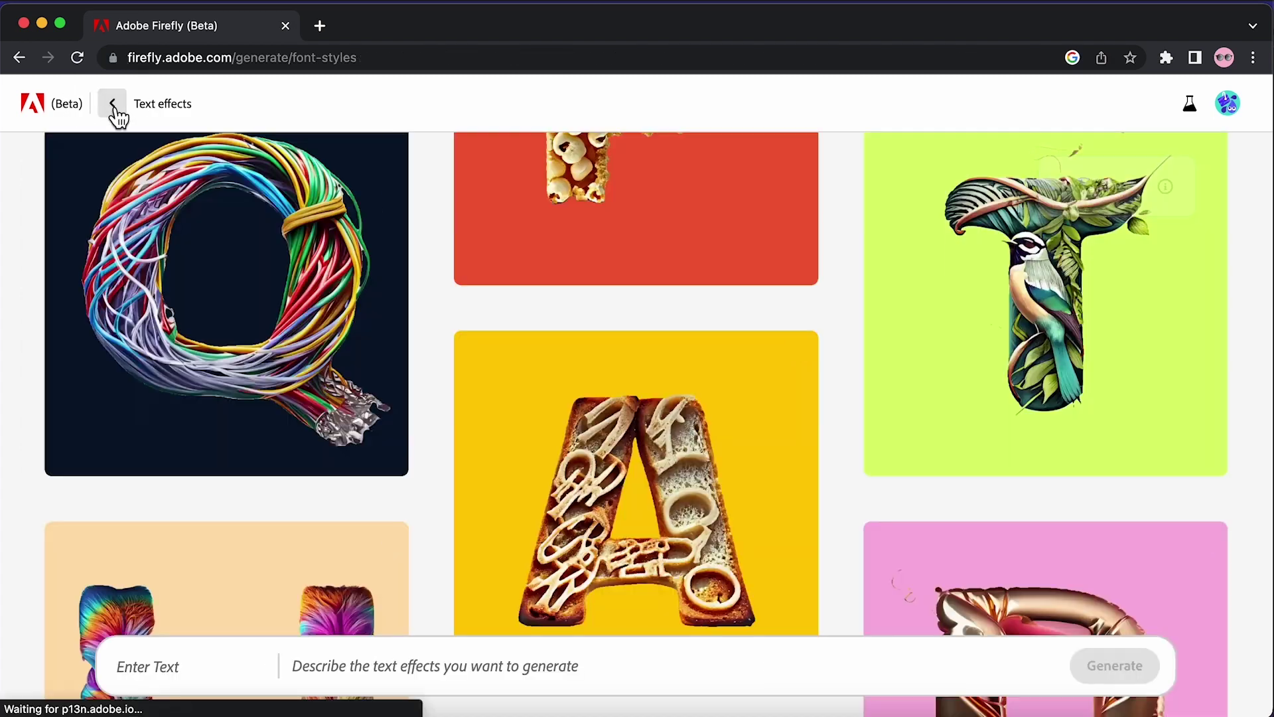
pyautogui.click(117, 112)
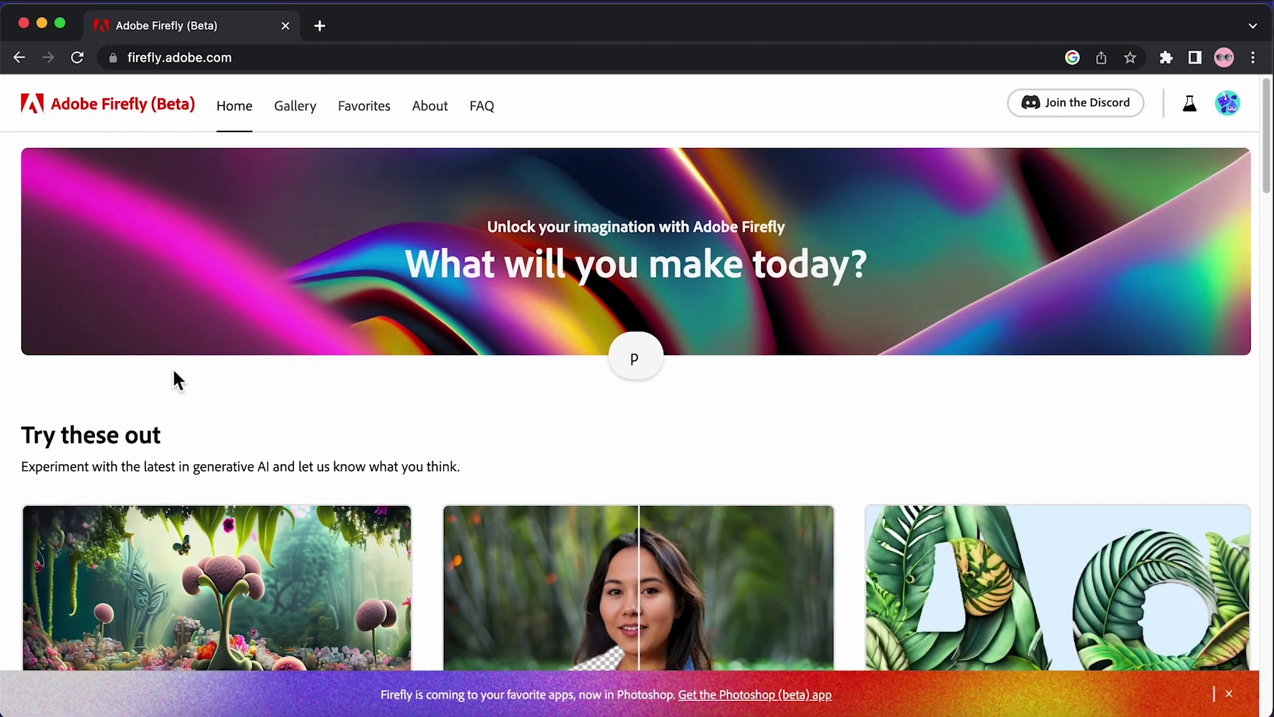
pyautogui.scroll(-5, 177, 375)
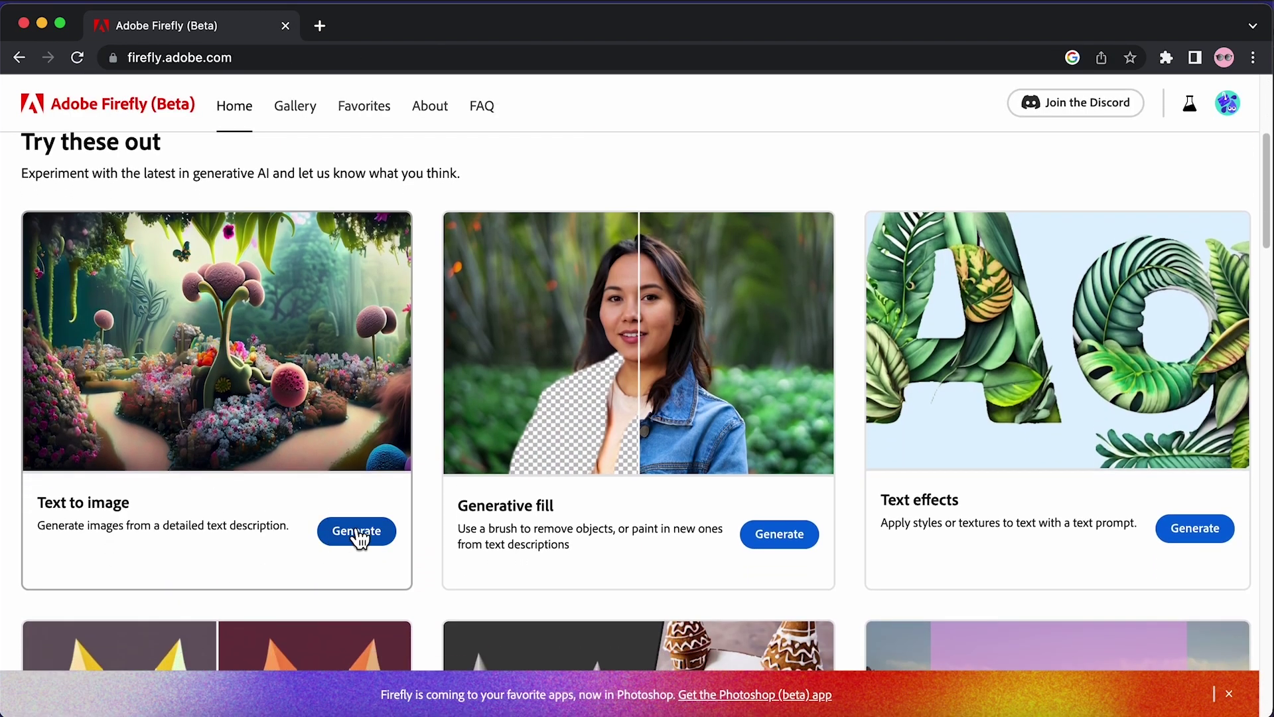
pyautogui.click(367, 543)
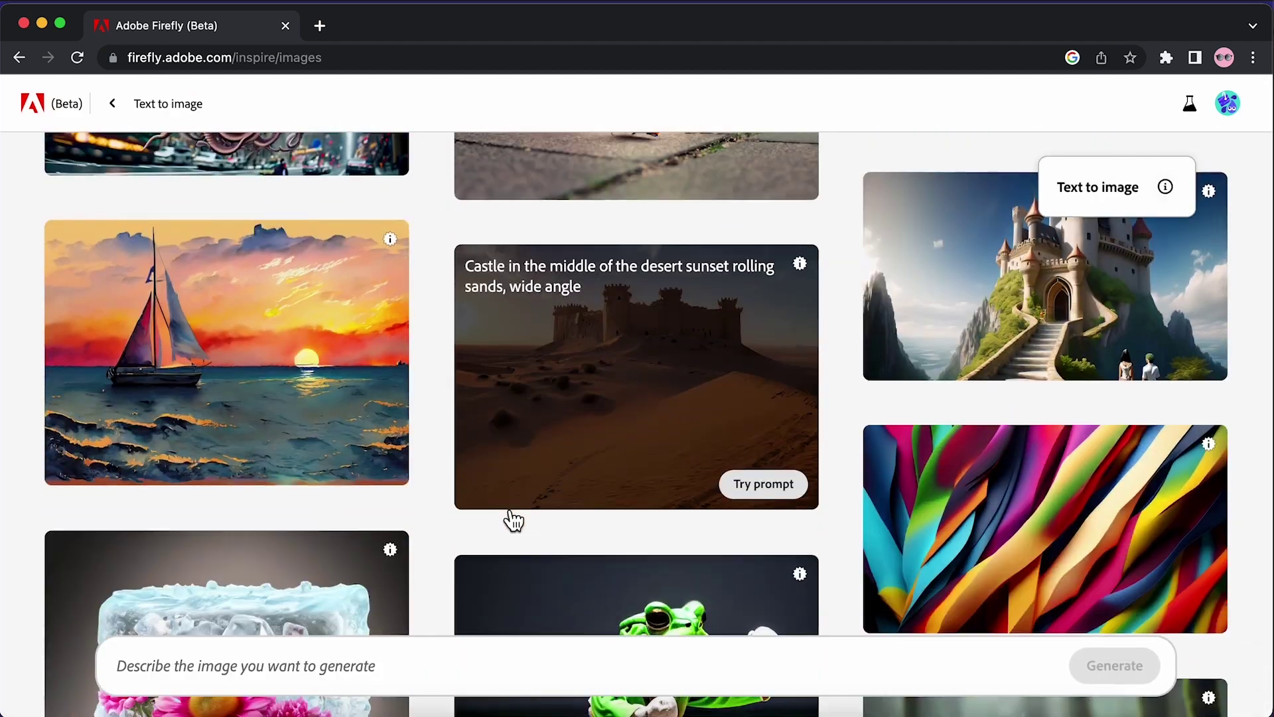
# - Generate images from the prompt 'Colorful shaggy fur'
pyautogui.scroll(-8, 515, 521)
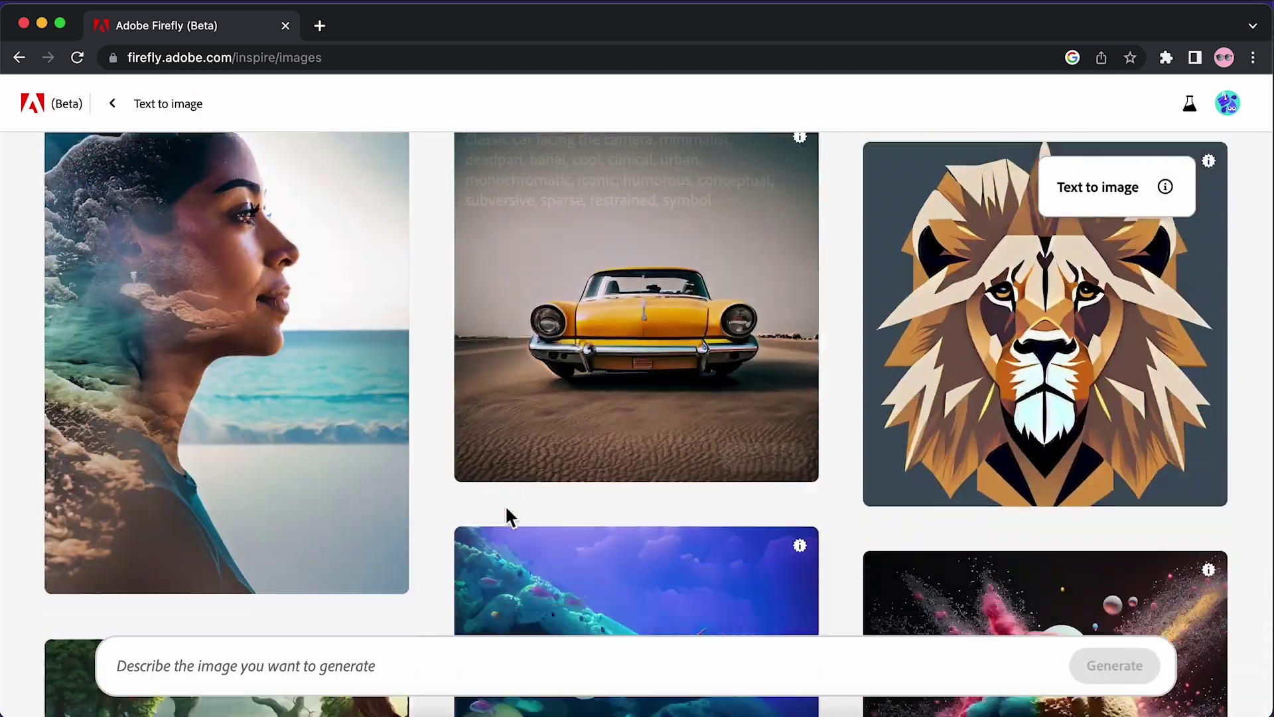
pyautogui.scroll(-10, 511, 517)
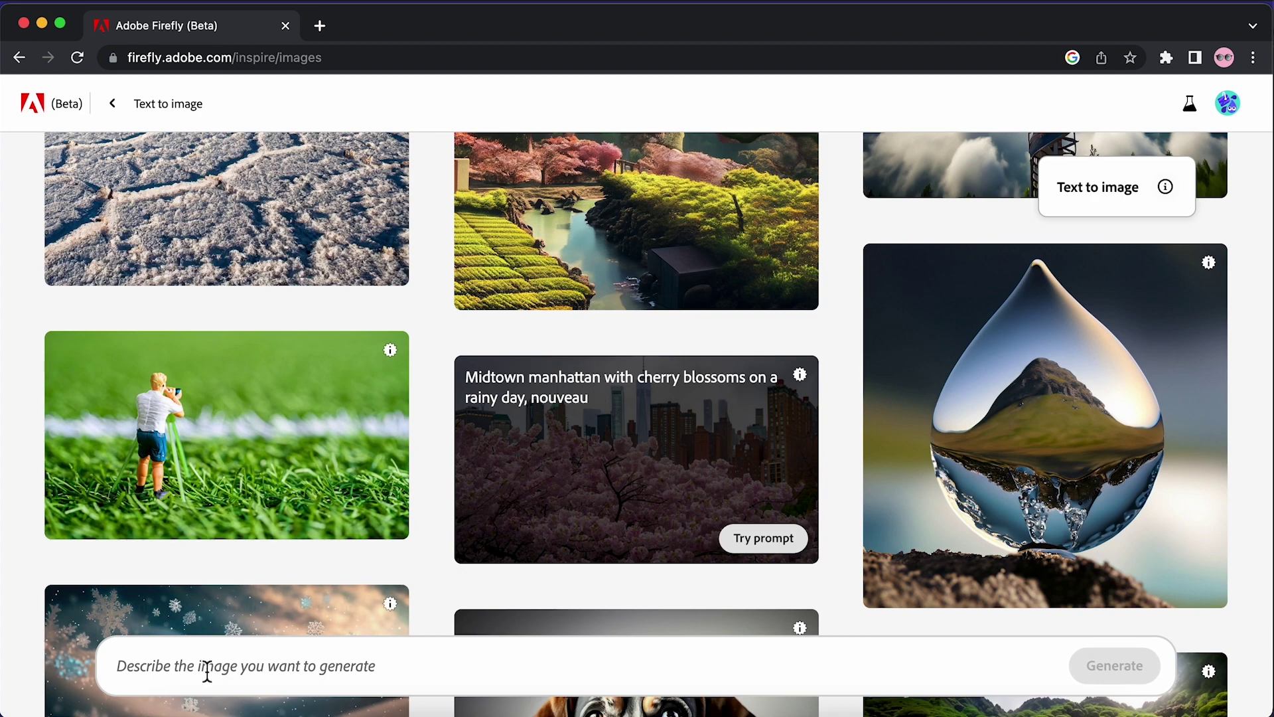
pyautogui.click(289, 670)
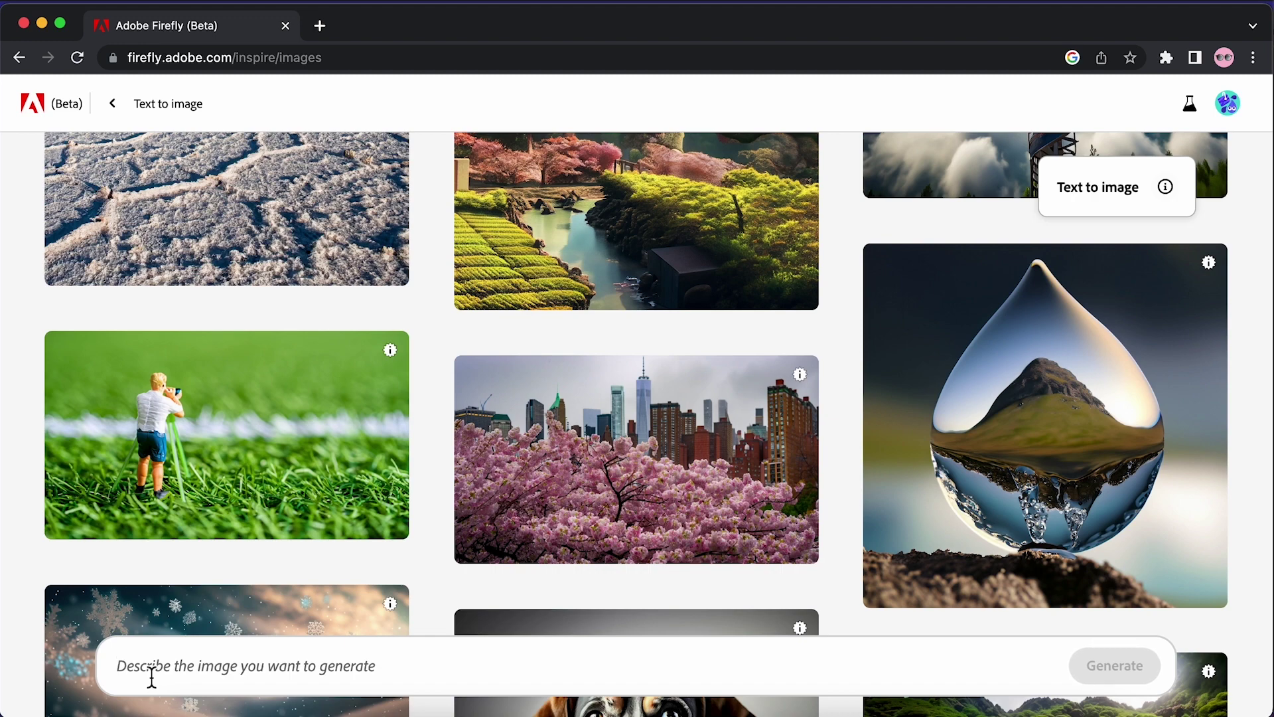
pyautogui.write('Colorful shaggy fur')
pyautogui.press('Return')
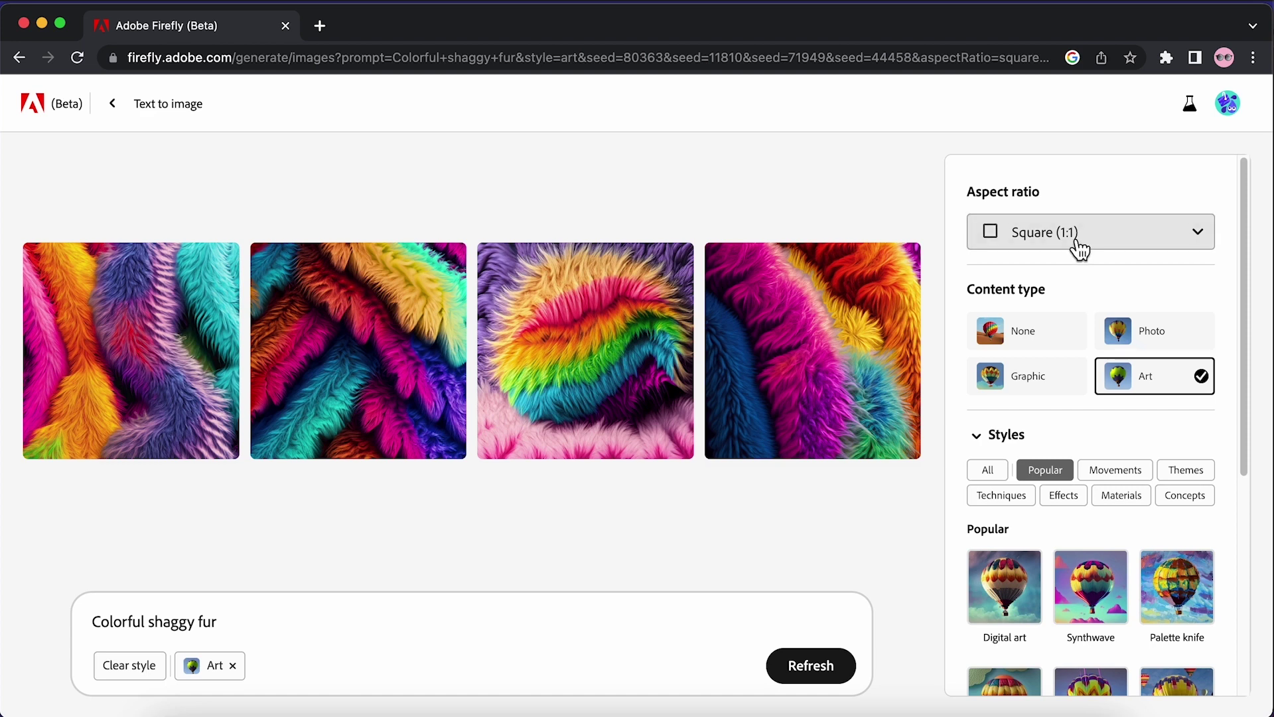
# - Regenerate the fur images at Widescreen (16:9) and download the bottom-right one
pyautogui.click(1080, 236)
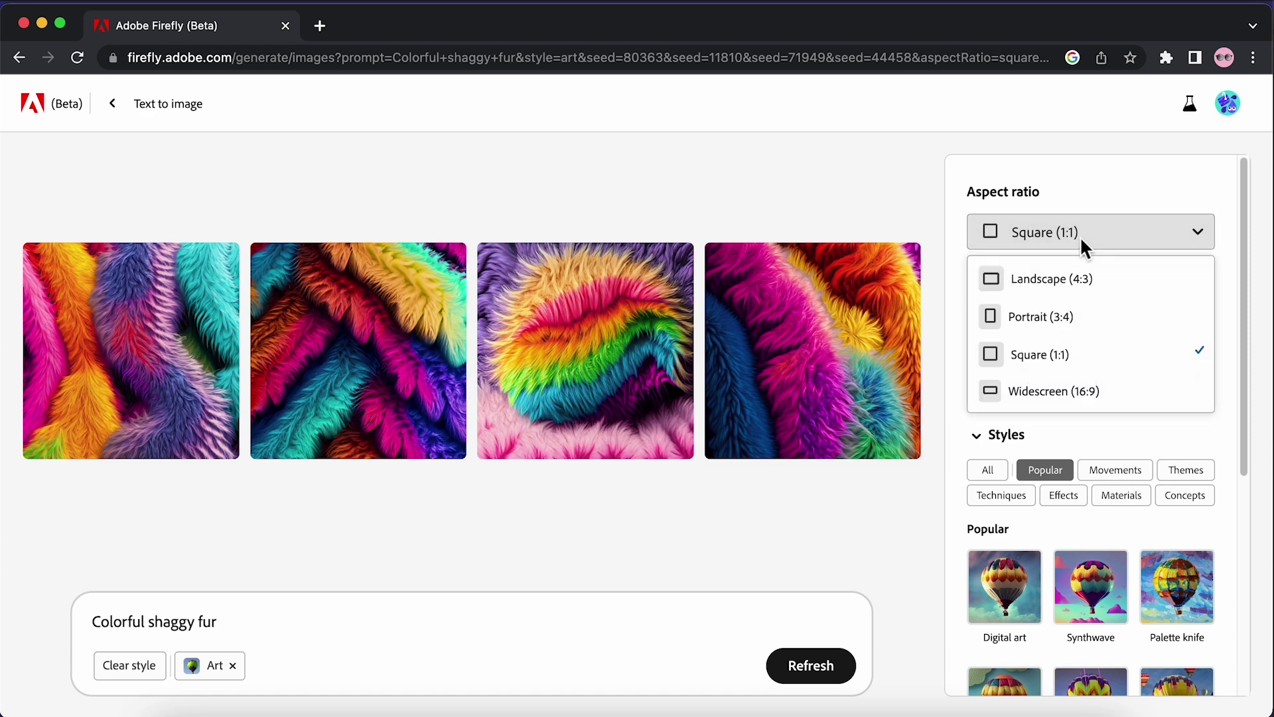
pyautogui.click(1058, 395)
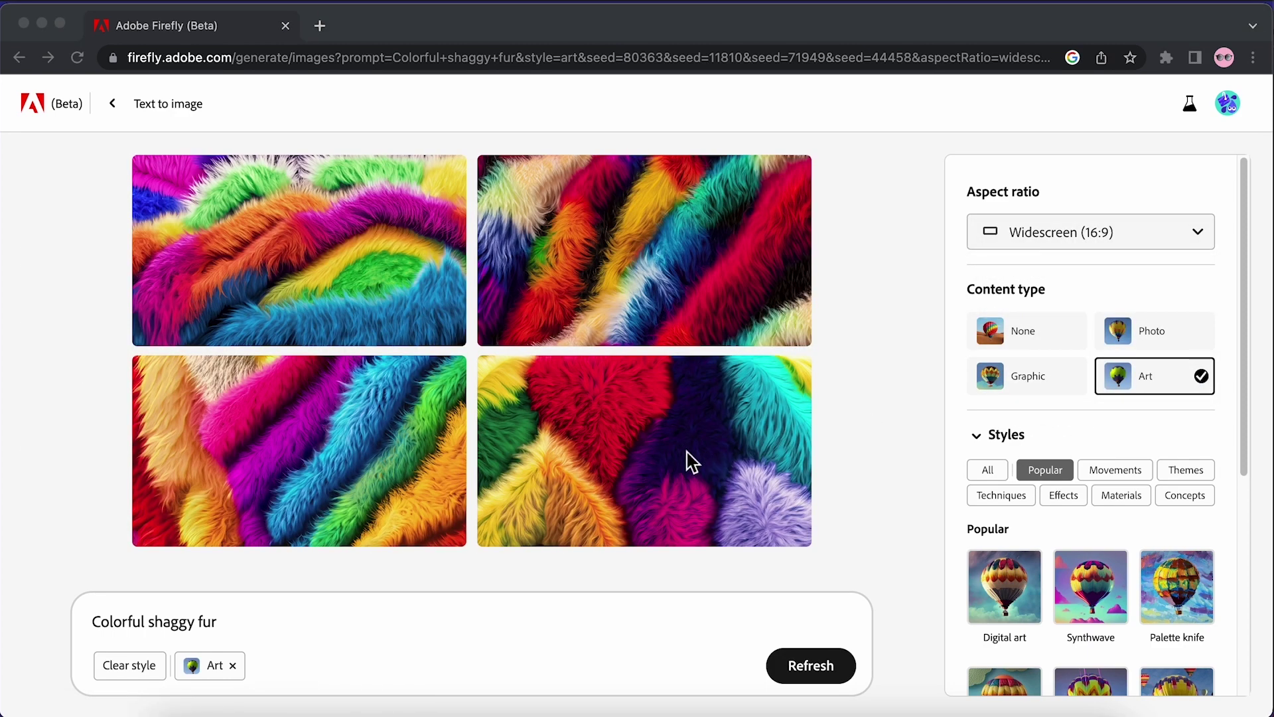
pyautogui.click(725, 446)
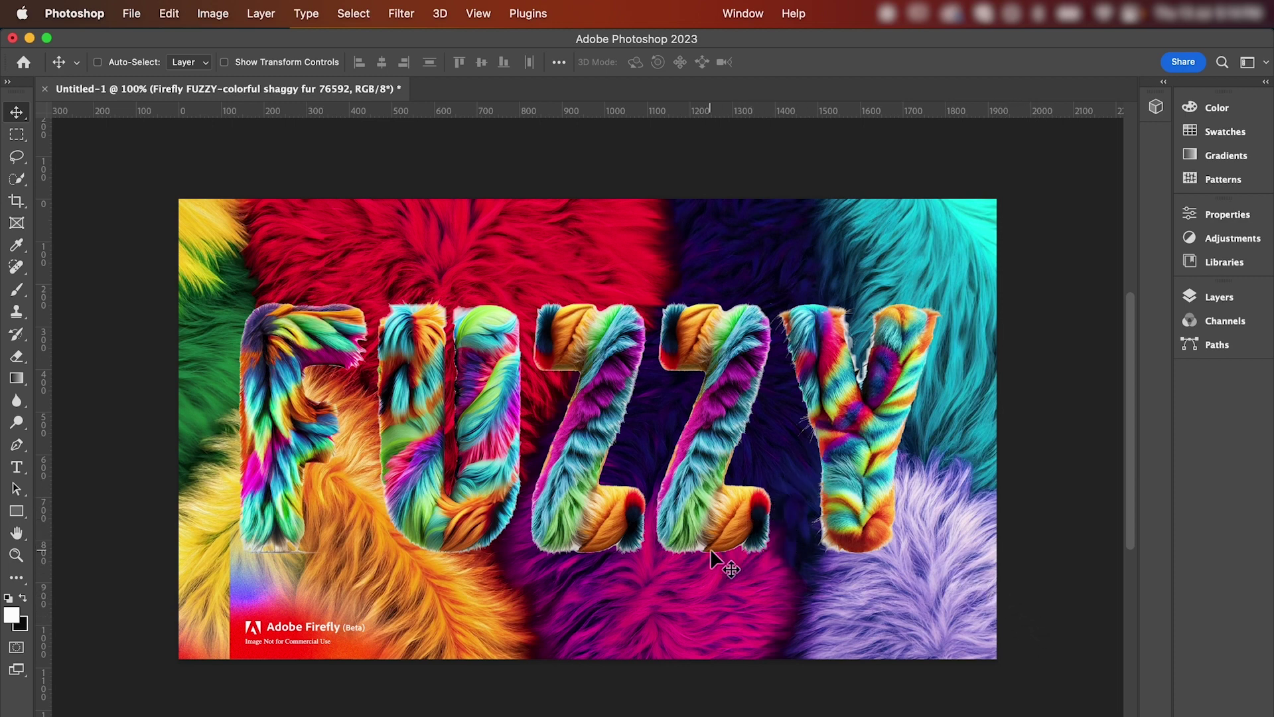
# - Load the FUZZY letter outline as a selection and add it as a layer mask
pyautogui.click(1219, 297)
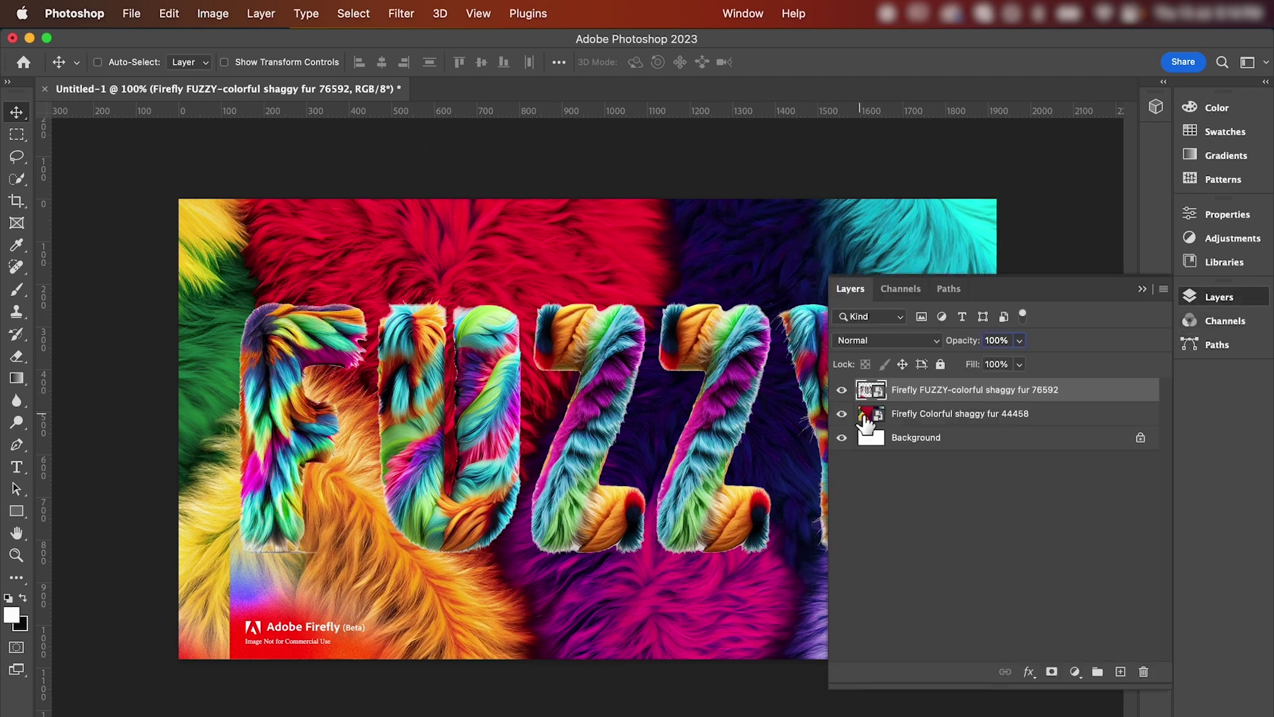
pyautogui.press('super')
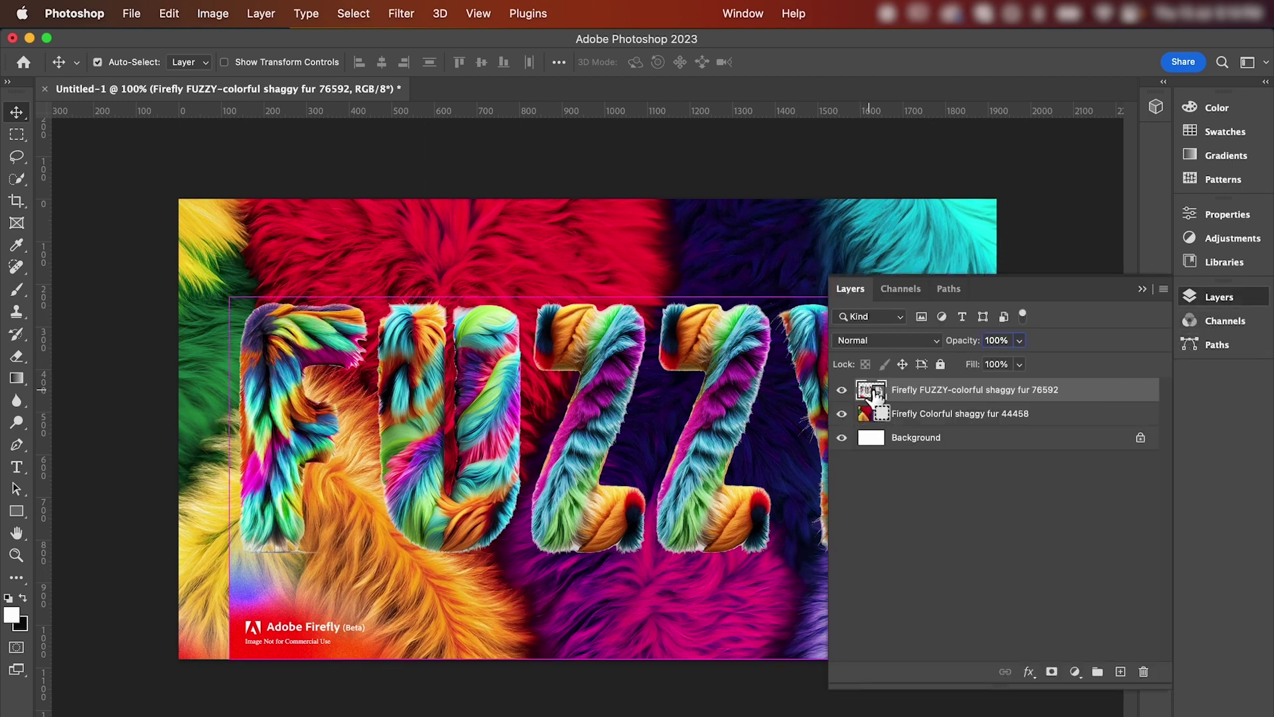
pyautogui.keyDown('super'); pyautogui.click(875, 393); pyautogui.keyUp('super')
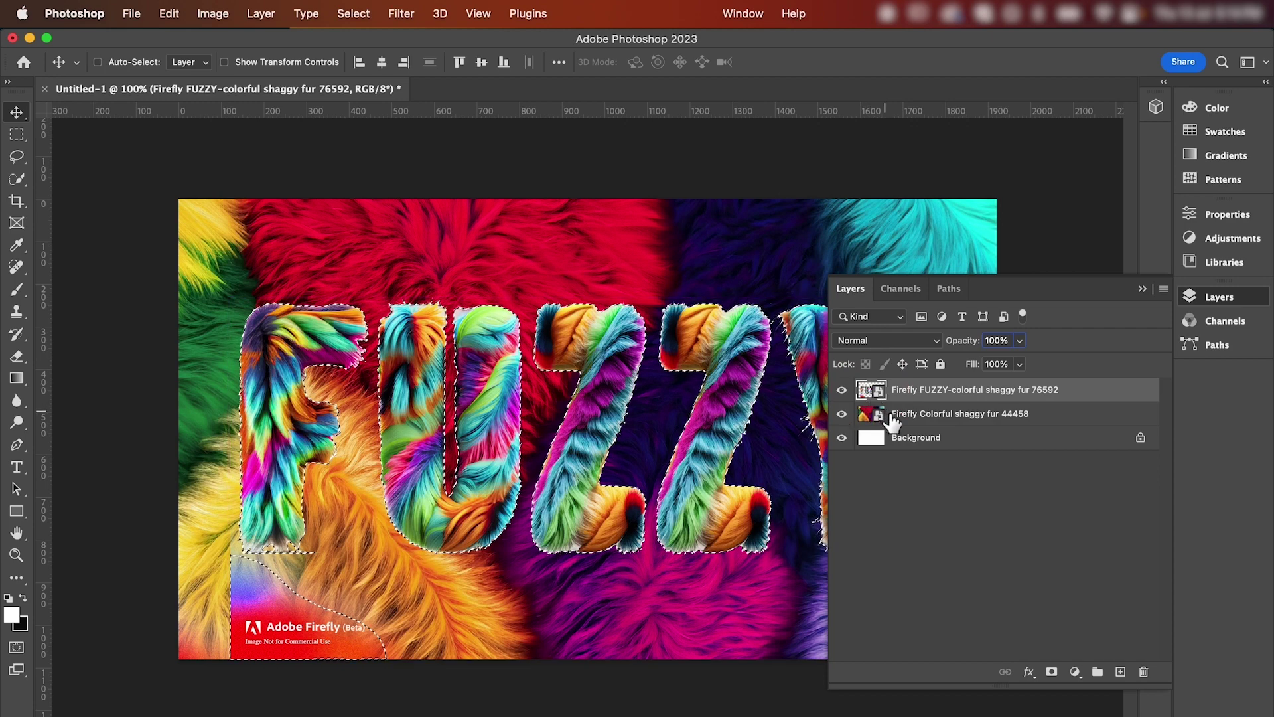
pyautogui.click(1056, 677)
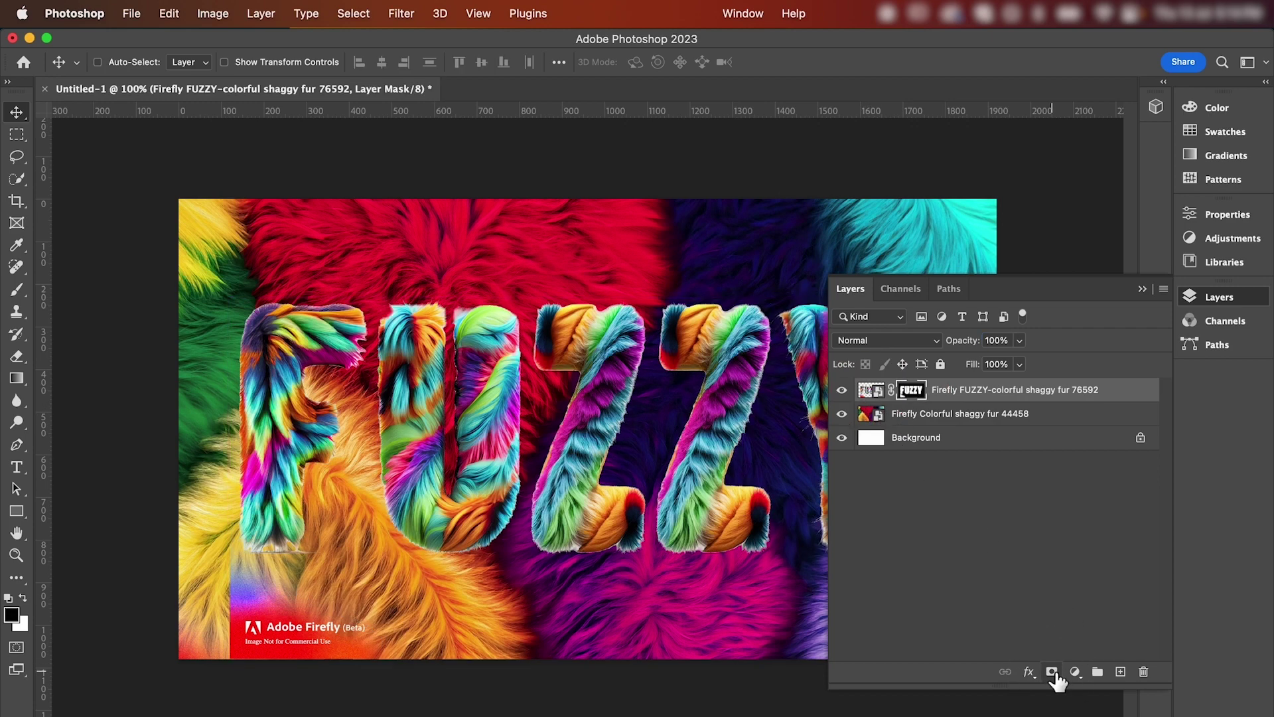
# - Refine the Z's fur edges in Select and Mask with a size-15 Refine Edge Brush
pyautogui.doubleClick(918, 401)
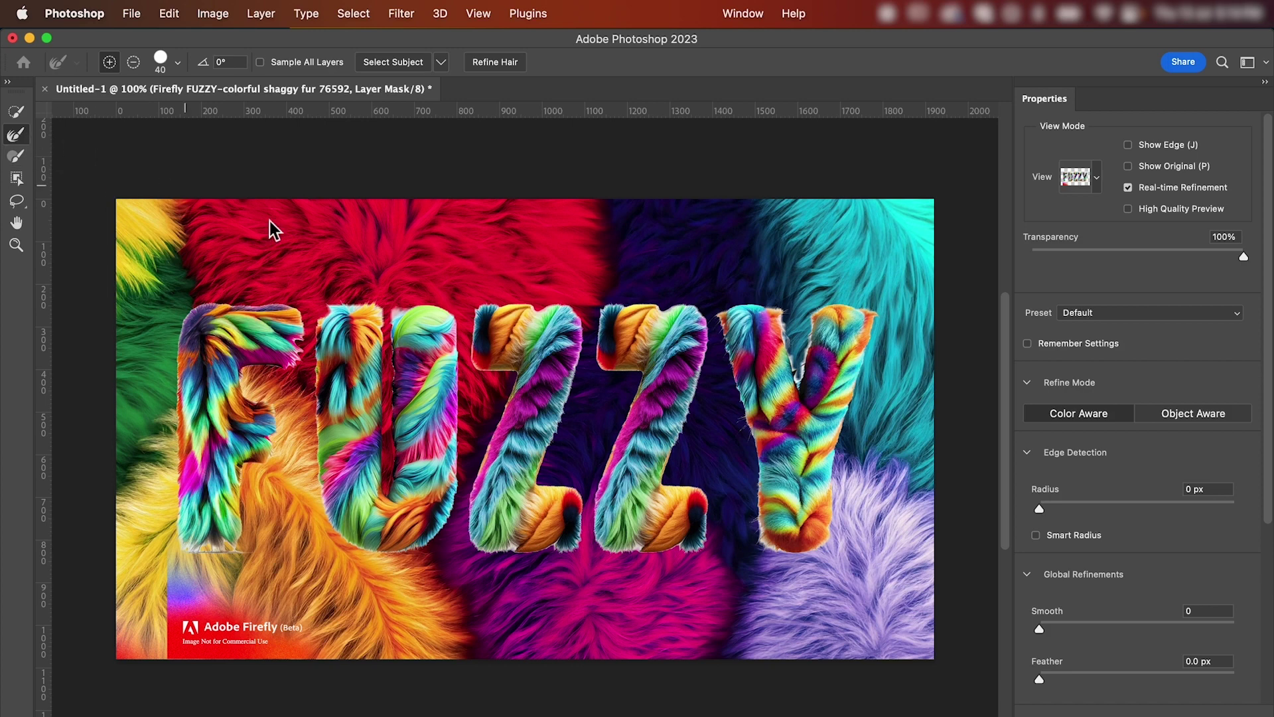
pyautogui.scroll(5, 586, 522)
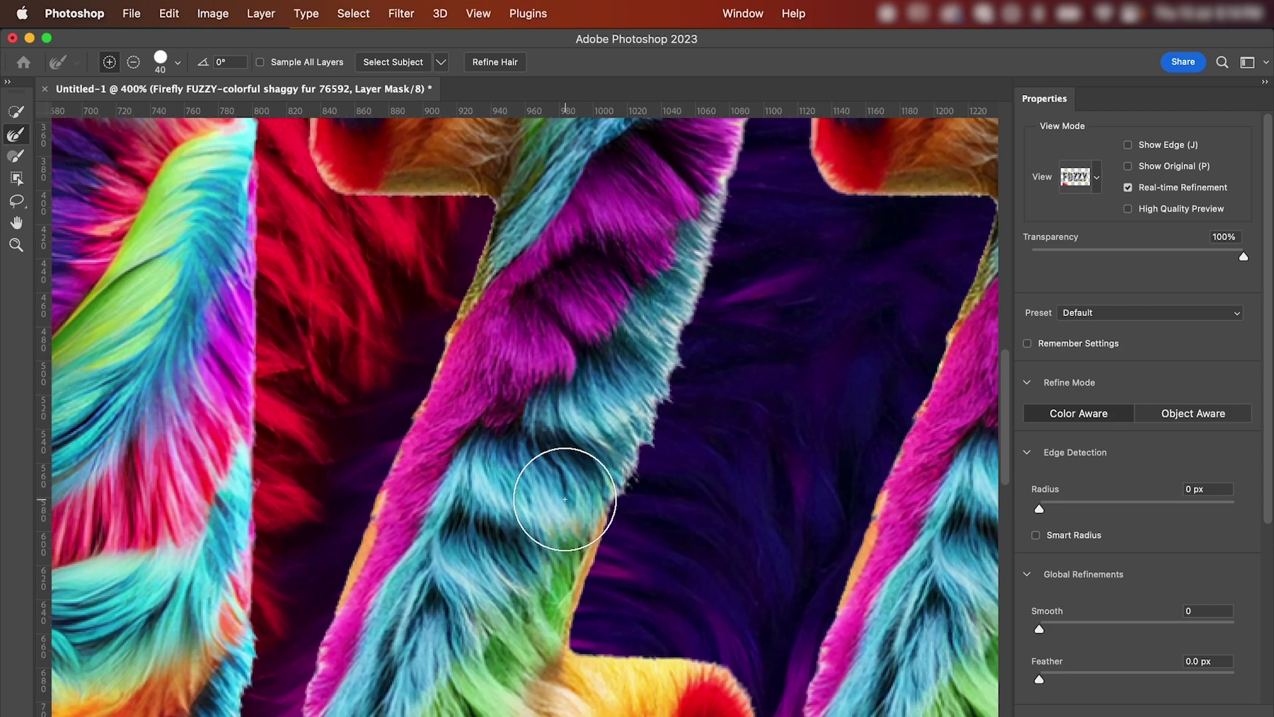
pyautogui.moveTo(746, 497); pyautogui.dragTo(700, 330)
pyautogui.press('[')
pyautogui.press('[')
pyautogui.press('[')
pyautogui.press('[')
pyautogui.press('[')
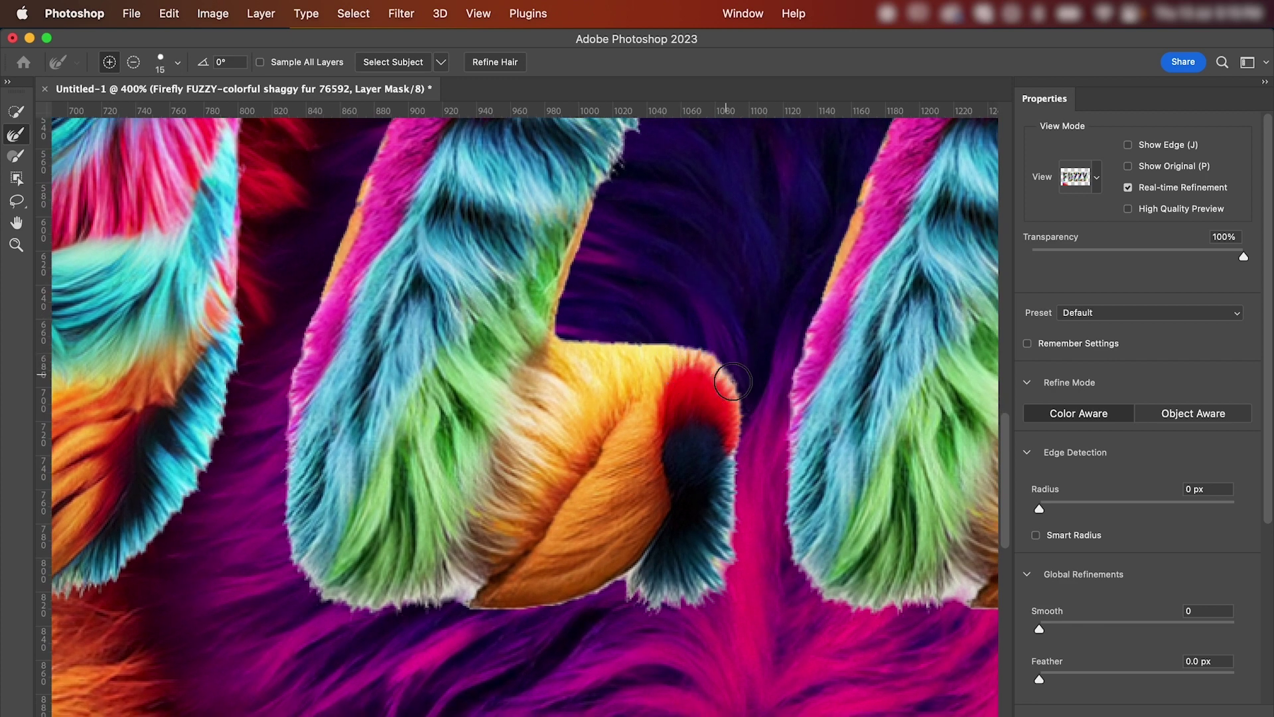
pyautogui.moveTo(742, 418)
pyautogui.mouseDown()
pyautogui.moveTo(731, 527)
pyautogui.moveTo(696, 587)
pyautogui.moveTo(631, 596)
pyautogui.moveTo(640, 557)
pyautogui.moveTo(473, 586)
pyautogui.moveTo(295, 561)
pyautogui.moveTo(299, 318)
pyautogui.mouseUp()
pyautogui.moveTo(299, 318)
pyautogui.mouseDown()
pyautogui.moveTo(485, 533)
pyautogui.moveTo(617, 435)
pyautogui.moveTo(563, 369)
pyautogui.moveTo(623, 177)
pyautogui.moveTo(918, 436)
pyautogui.mouseUp()
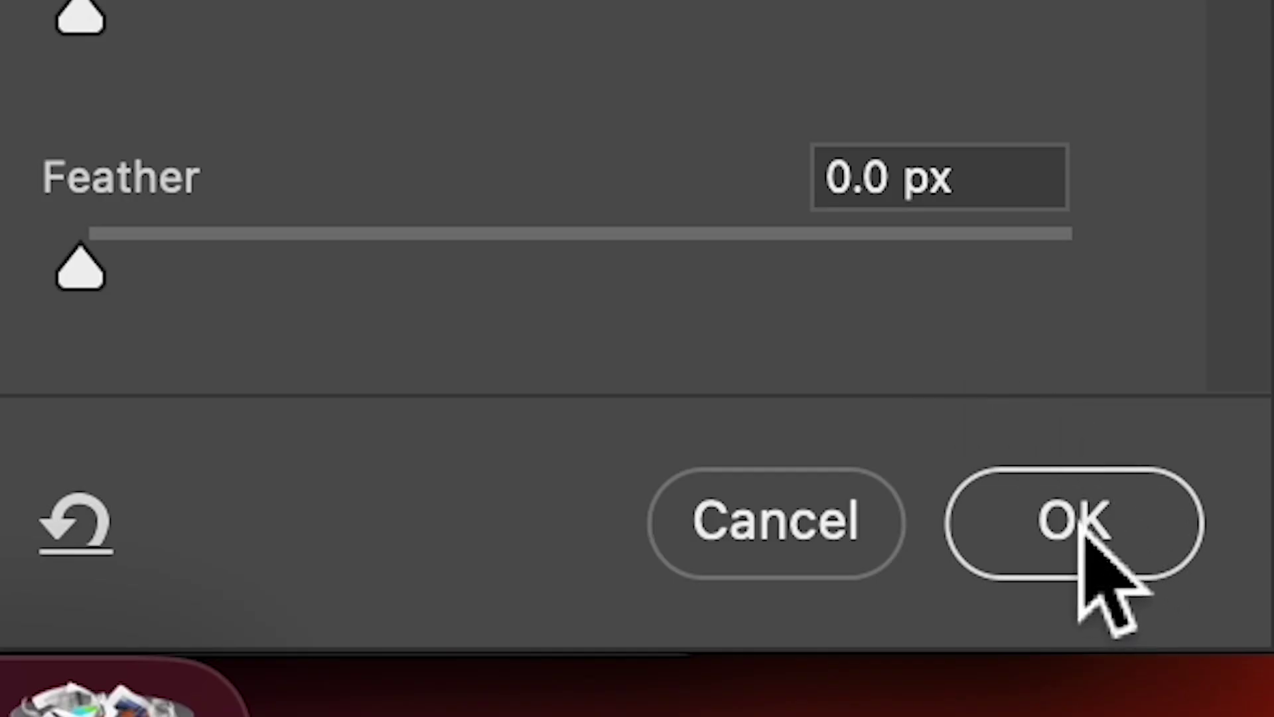
pyautogui.click(1234, 716)
pyautogui.click(16, 289)
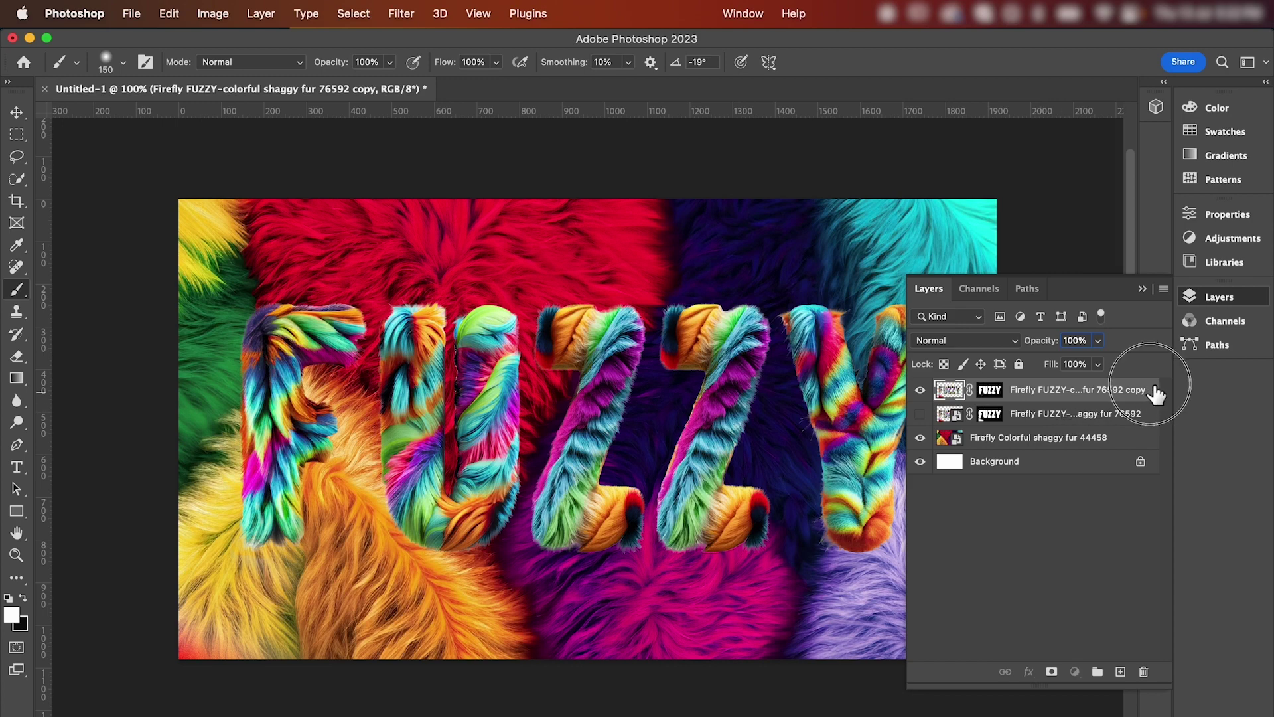
# - Select the FUZZY copy layer in the Layers panel
pyautogui.click(1160, 399)
# - Add Bevel & Emboss to the FUZZY copy layer with depth 594%
pyautogui.doubleClick(1159, 399)
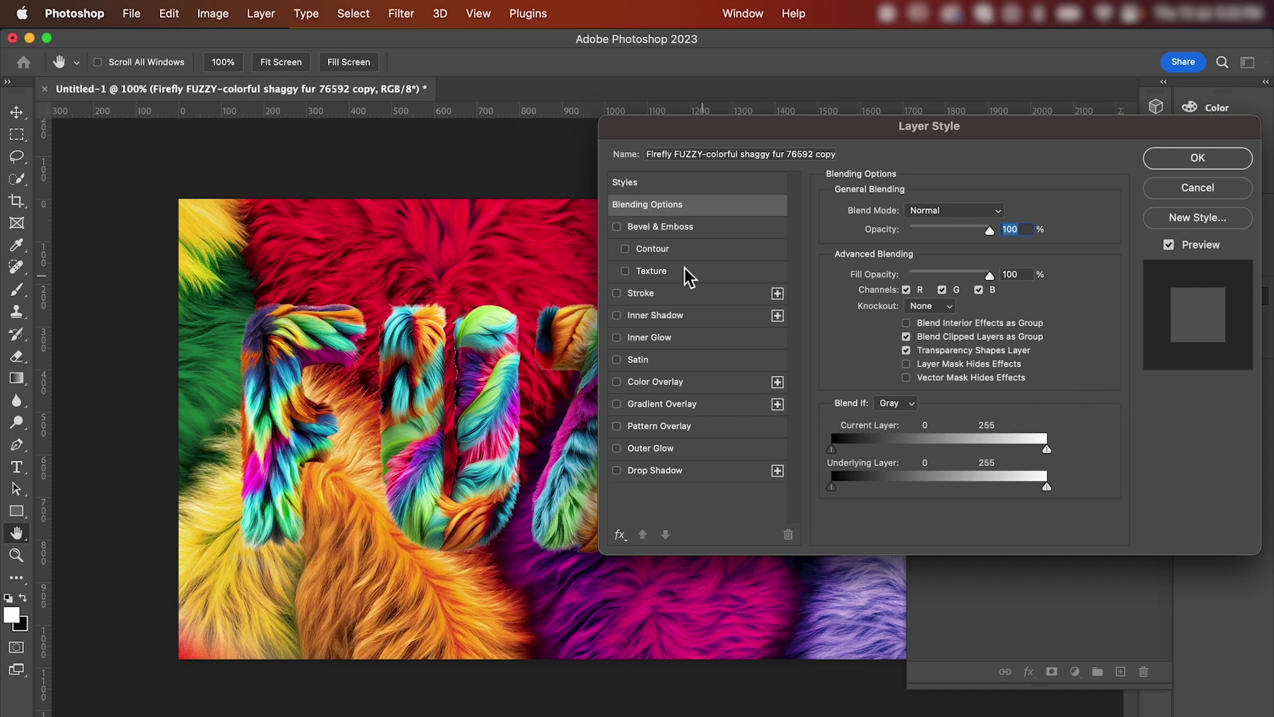
pyautogui.click(617, 228)
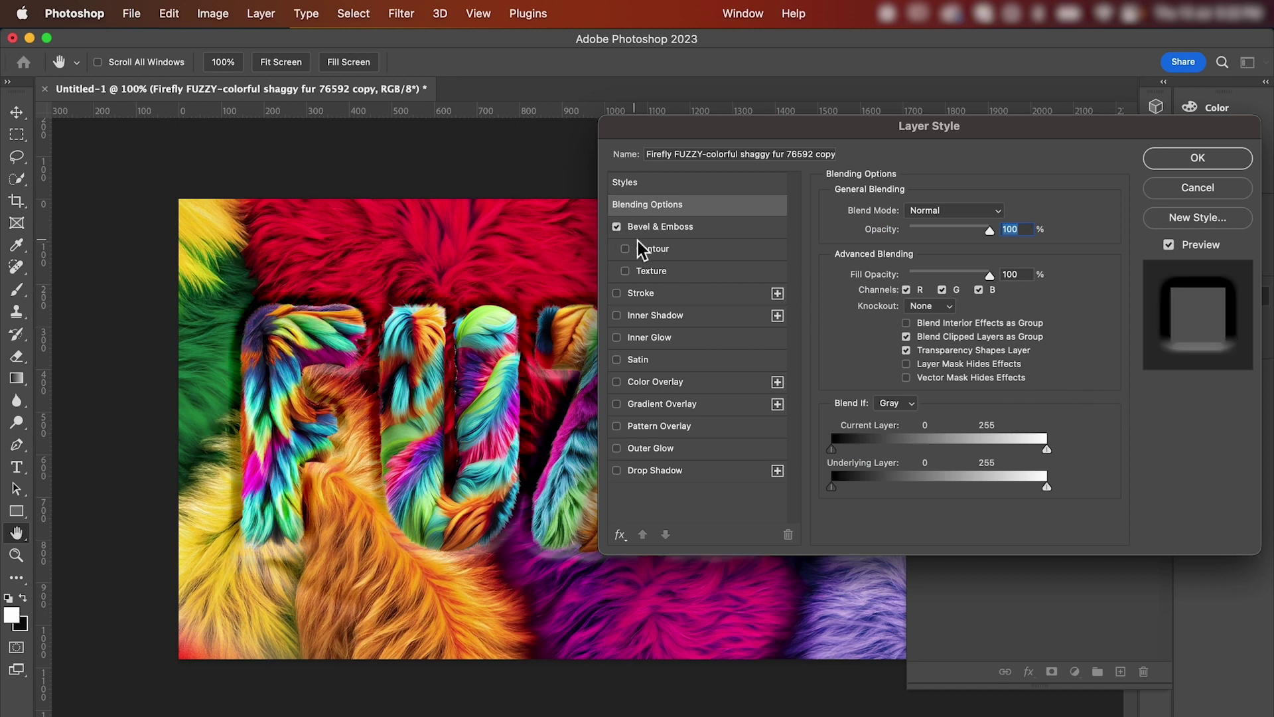
pyautogui.click(703, 227)
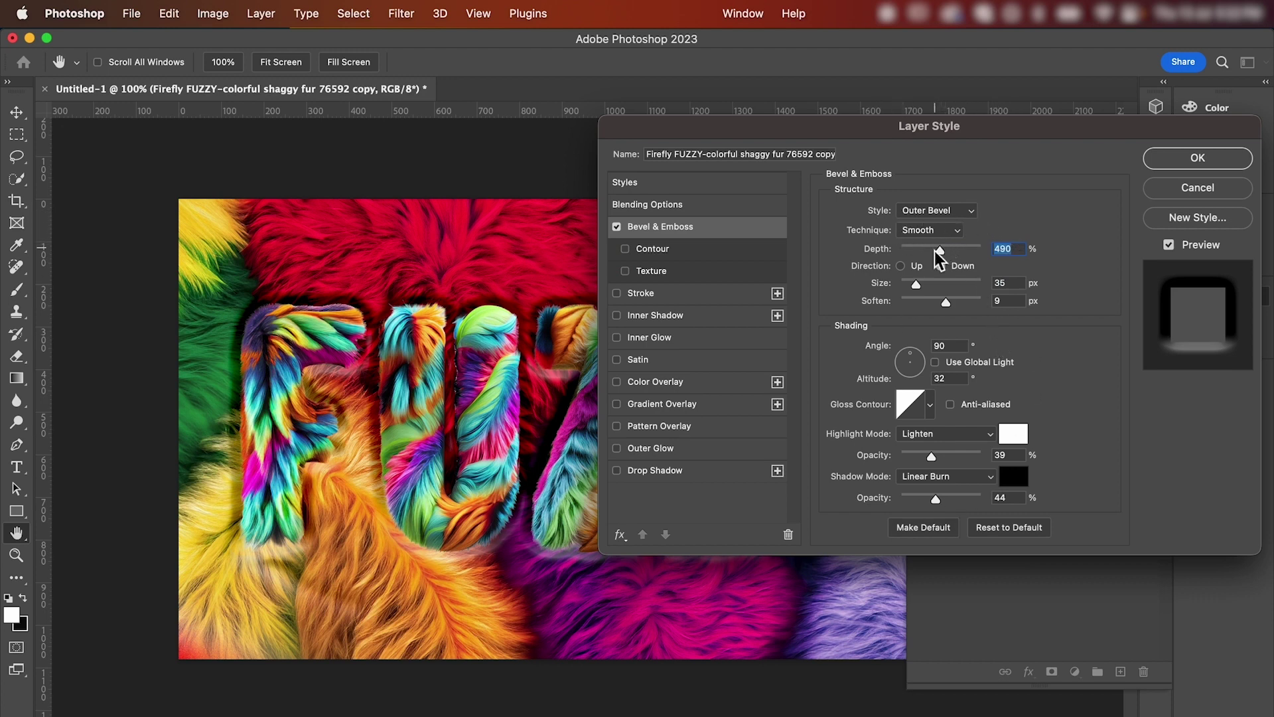
pyautogui.moveTo(940, 252); pyautogui.dragTo(922, 252)
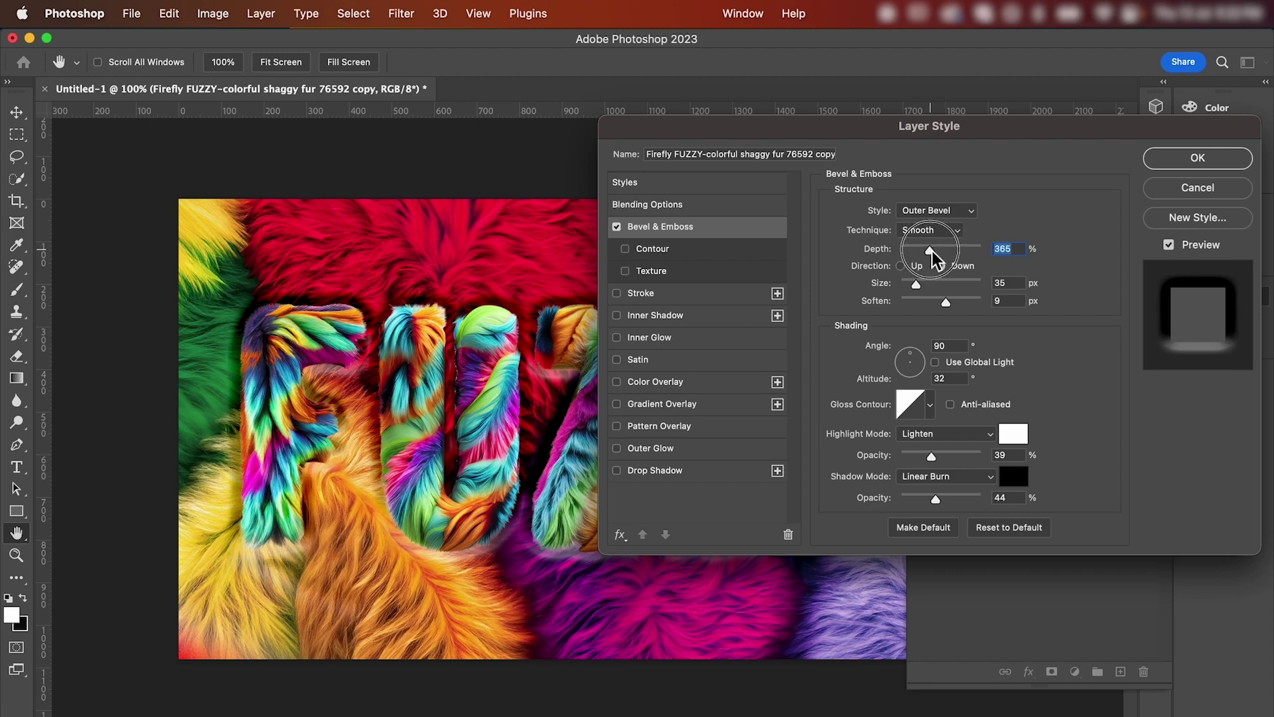
pyautogui.moveTo(931, 250); pyautogui.dragTo(948, 251)
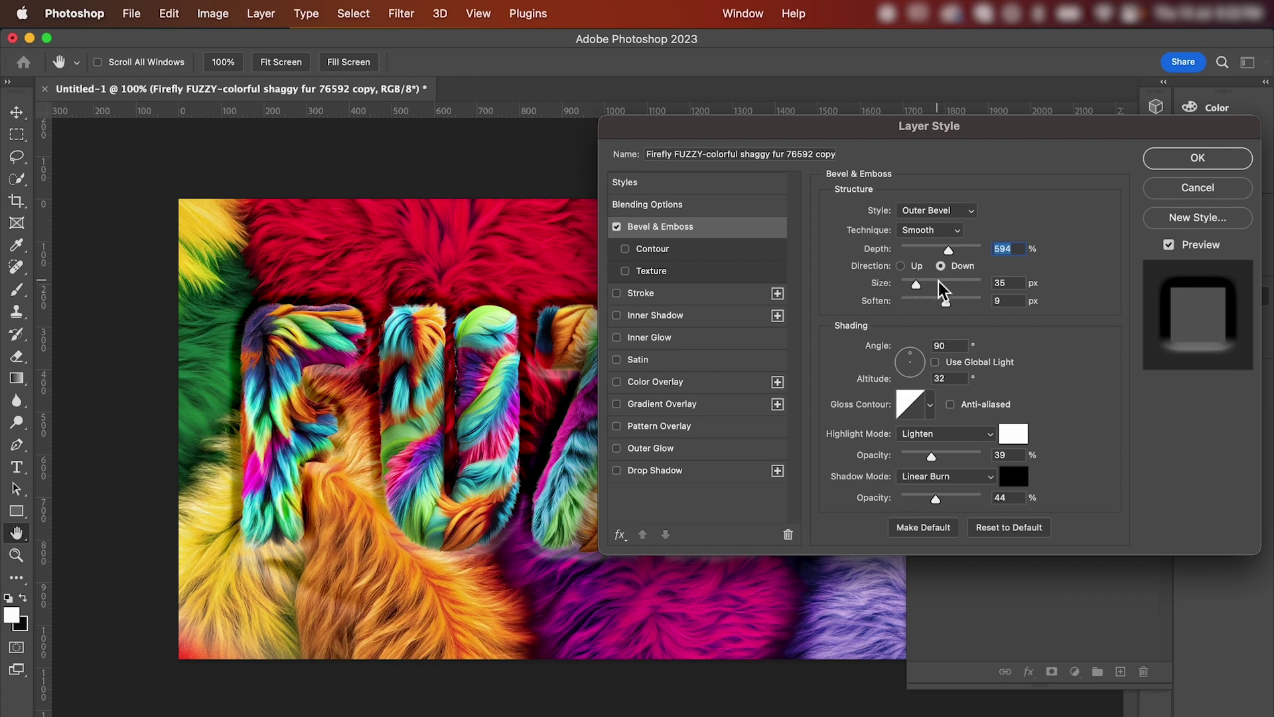
# - Set bevel size 18 px, highlight opacity 42% and shadow opacity 30%, then apply
pyautogui.click(916, 285)
pyautogui.moveTo(917, 285); pyautogui.dragTo(963, 302)
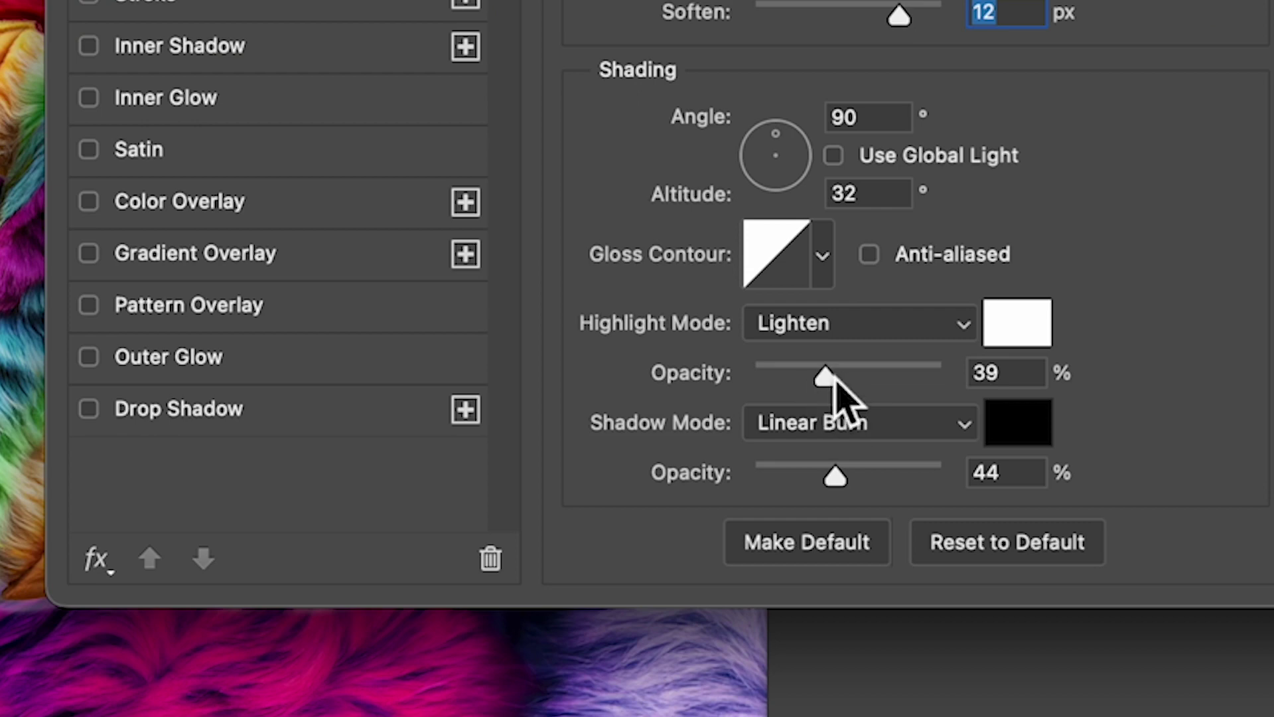
pyautogui.moveTo(834, 379)
pyautogui.mouseDown()
pyautogui.moveTo(865, 380)
pyautogui.moveTo(830, 378)
pyautogui.mouseUp()
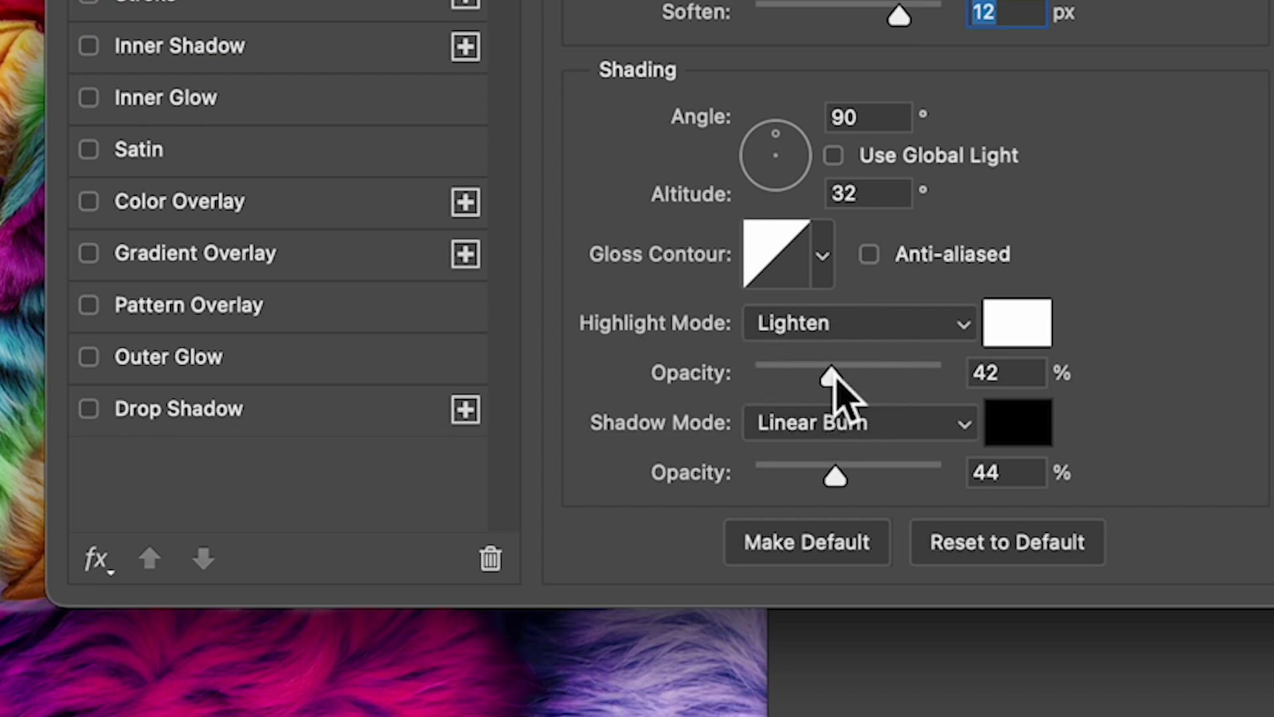
pyautogui.moveTo(835, 477)
pyautogui.mouseDown()
pyautogui.moveTo(801, 472)
pyautogui.moveTo(815, 473)
pyautogui.mouseUp()
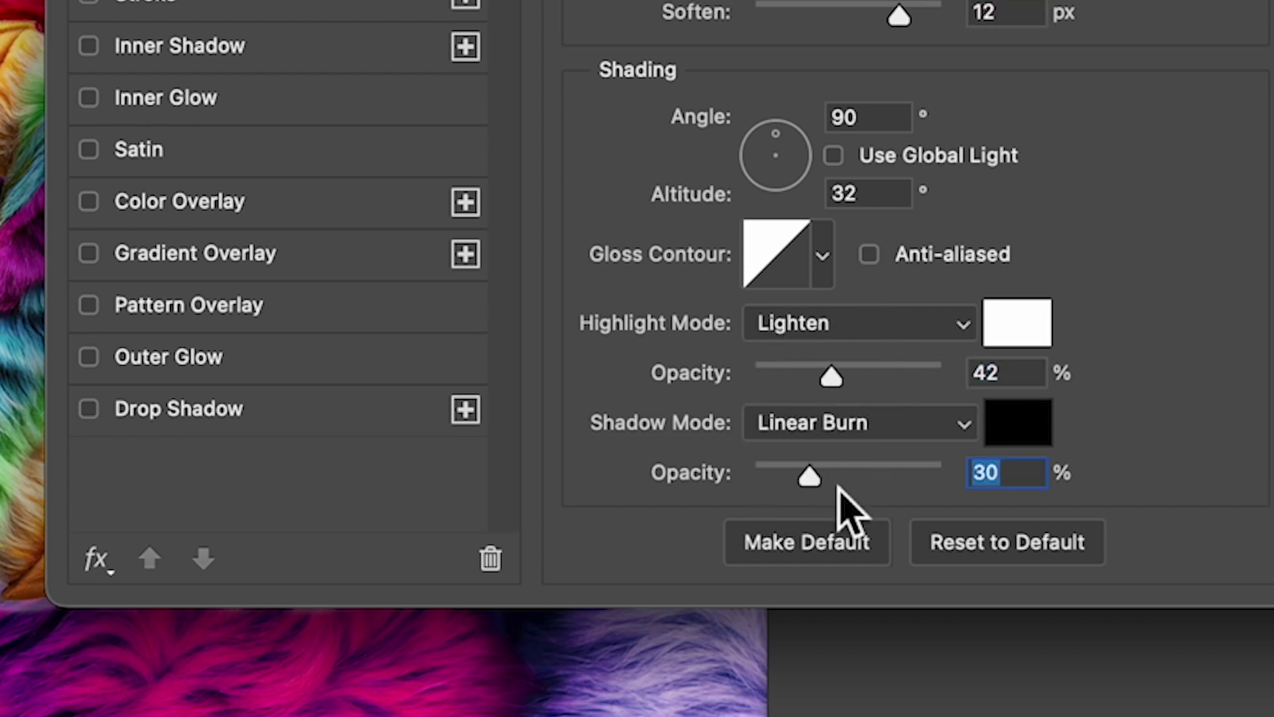
pyautogui.click(897, 257)
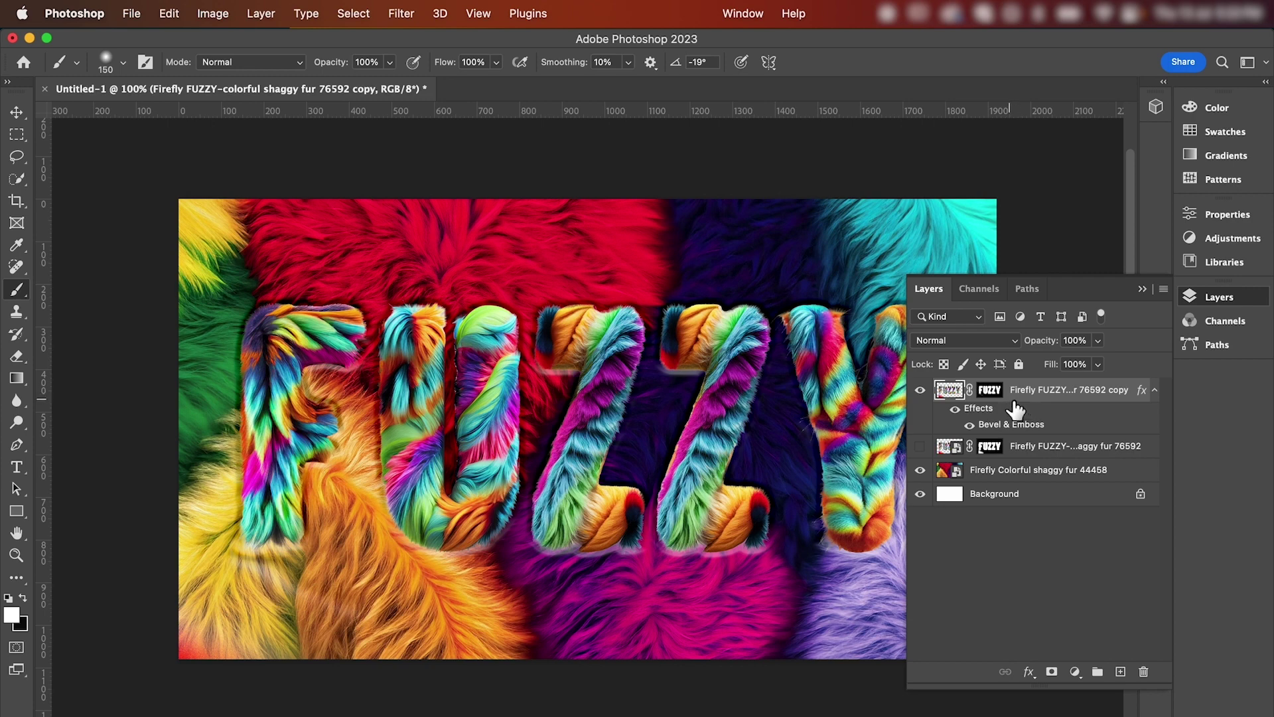
# - Choose Luminosity from the Layers panel blend-mode list for the top FUZZY layer
pyautogui.click(973, 341)
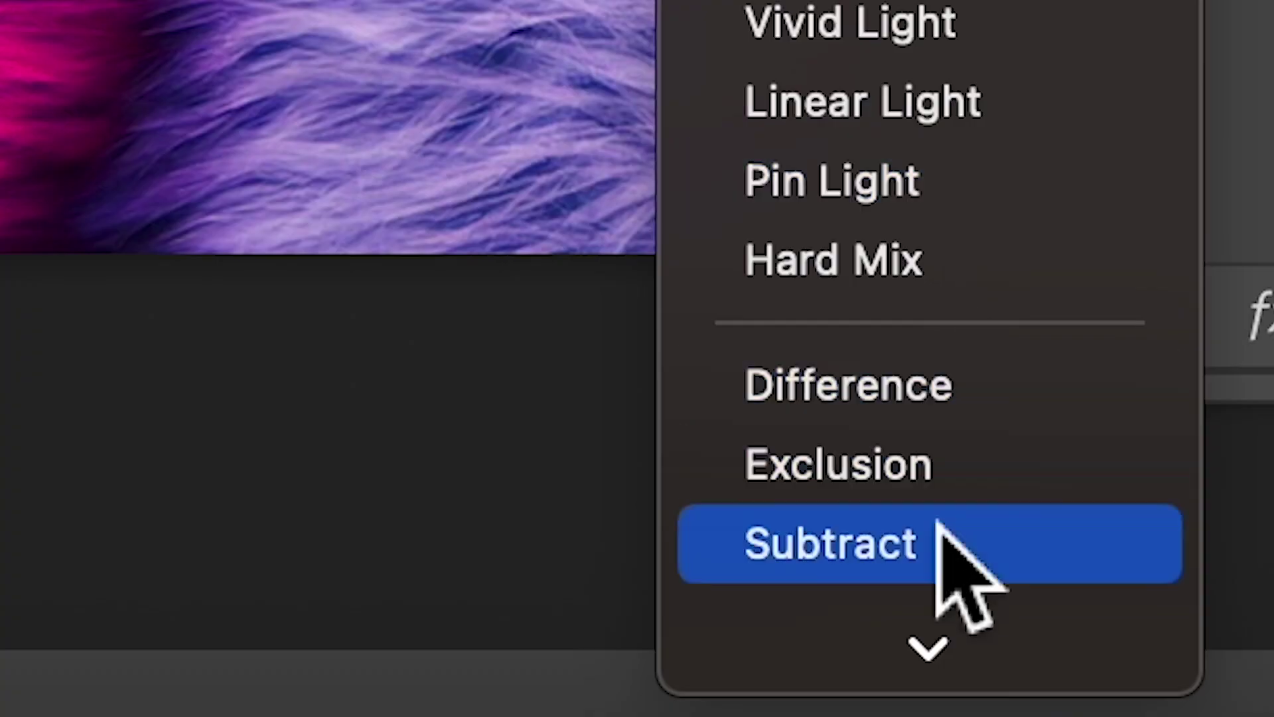
pyautogui.moveTo(927, 657)
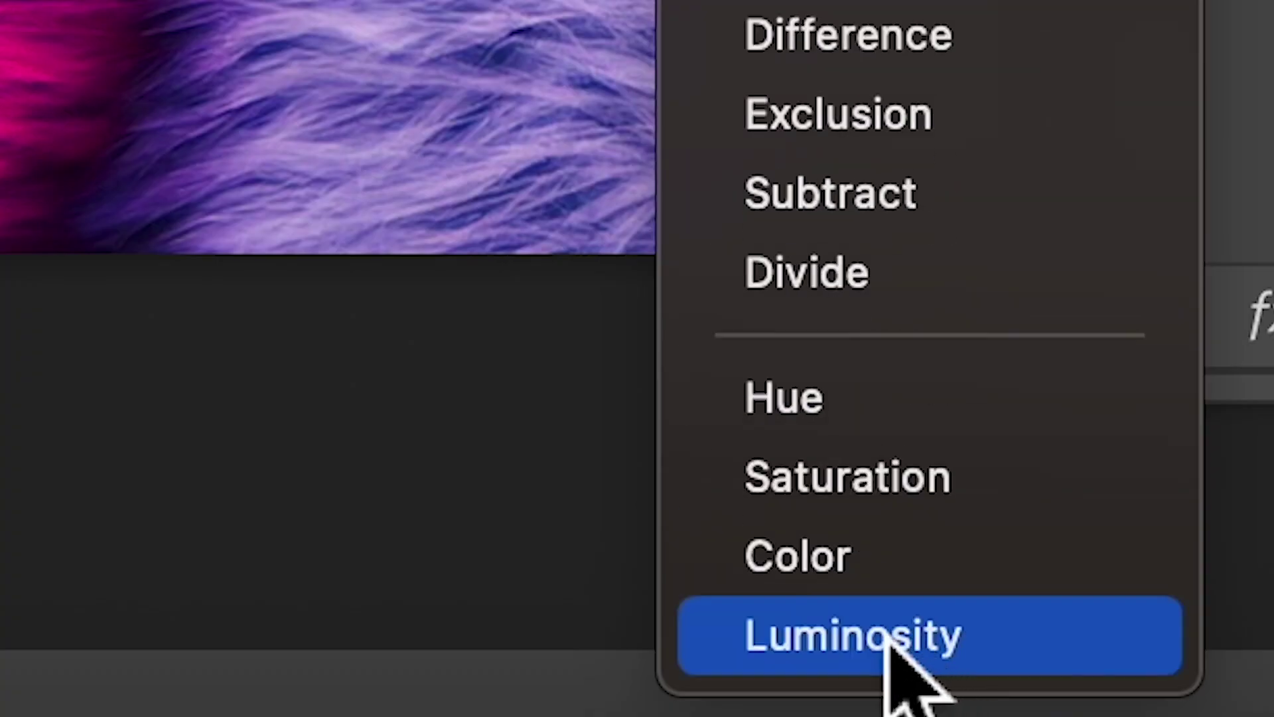
pyautogui.click(846, 623)
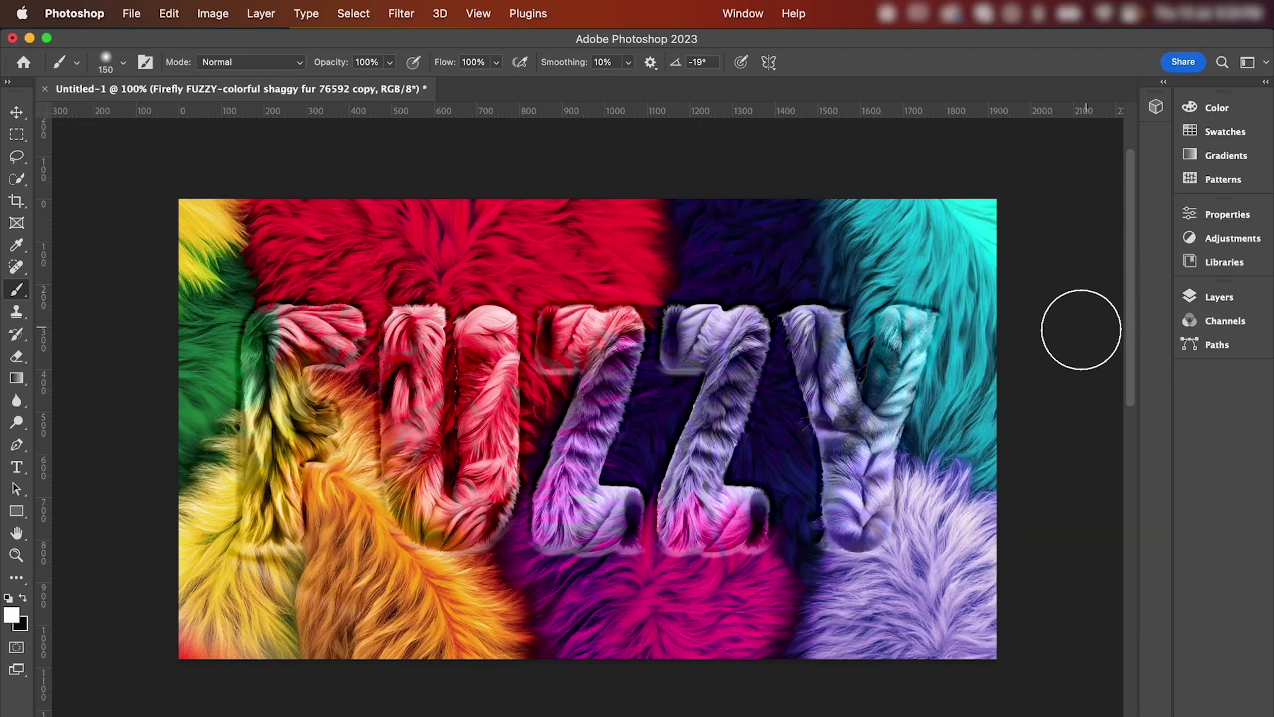